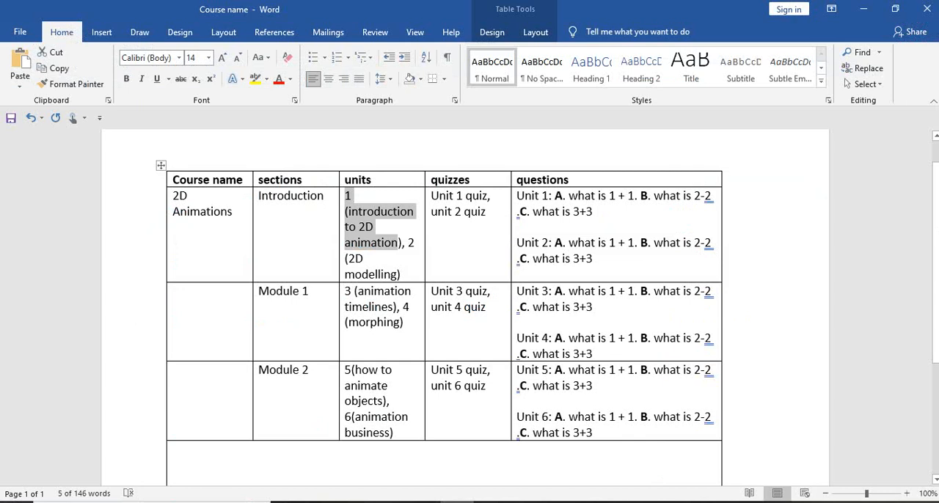
Step: Copy the text "what is 3+3" from question C of Unit 2 in the course table
left_click_drag(592, 258, 532, 259)
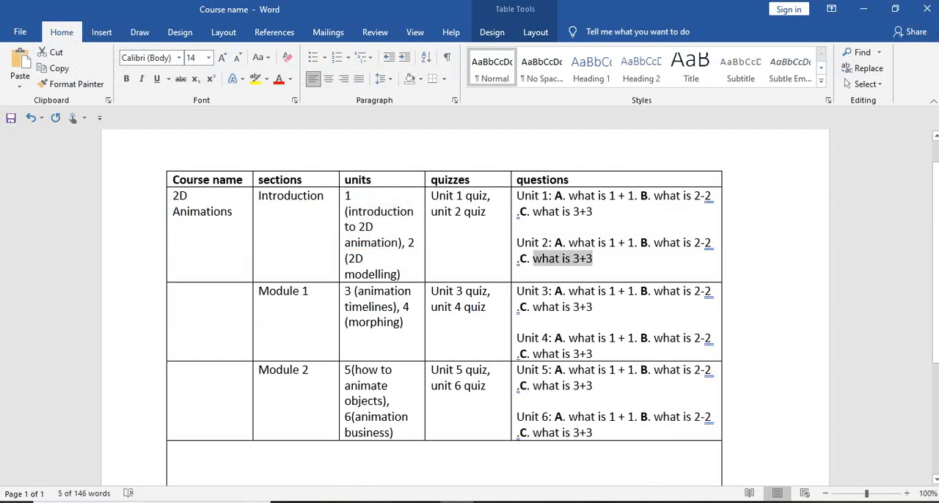
right_click(548, 261)
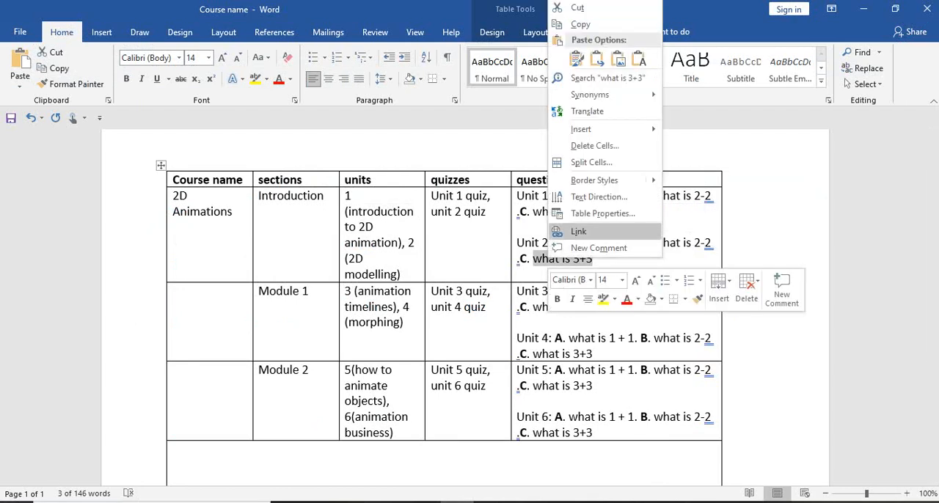
left_click(580, 25)
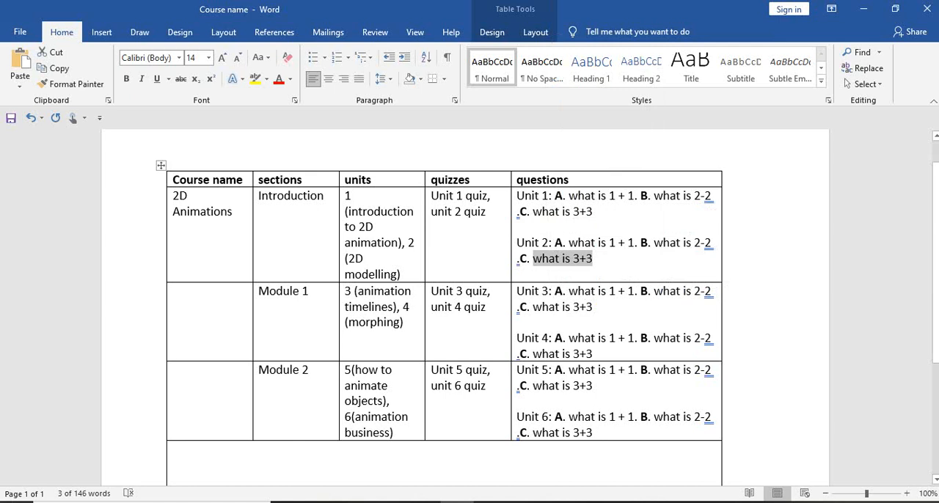
Step: Switch to the WordPress question bank in Chrome and start a new question titled "Unit 2 C"
mouse_move(558, 502)
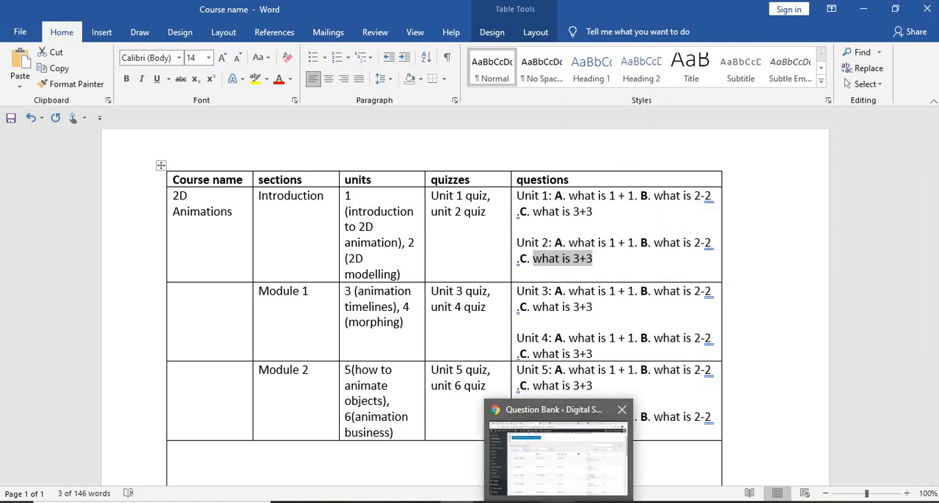
left_click(557, 459)
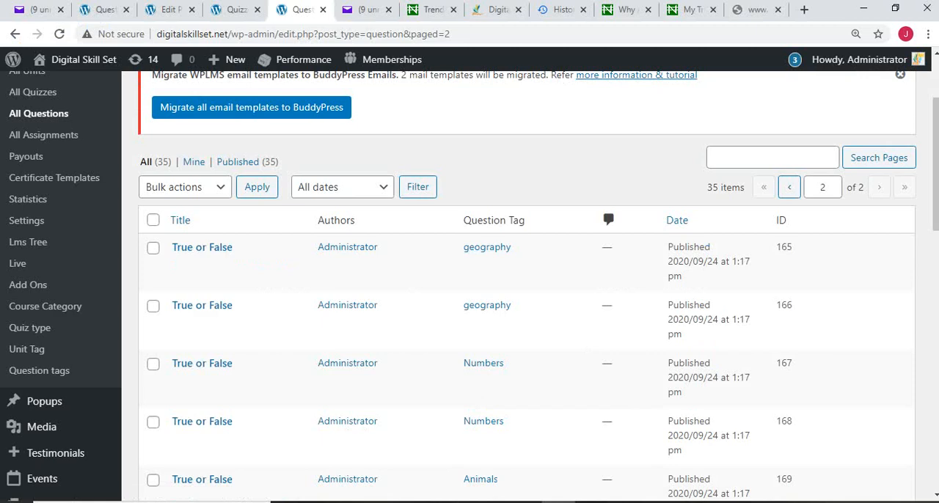
scroll(527, 293, "up", 2)
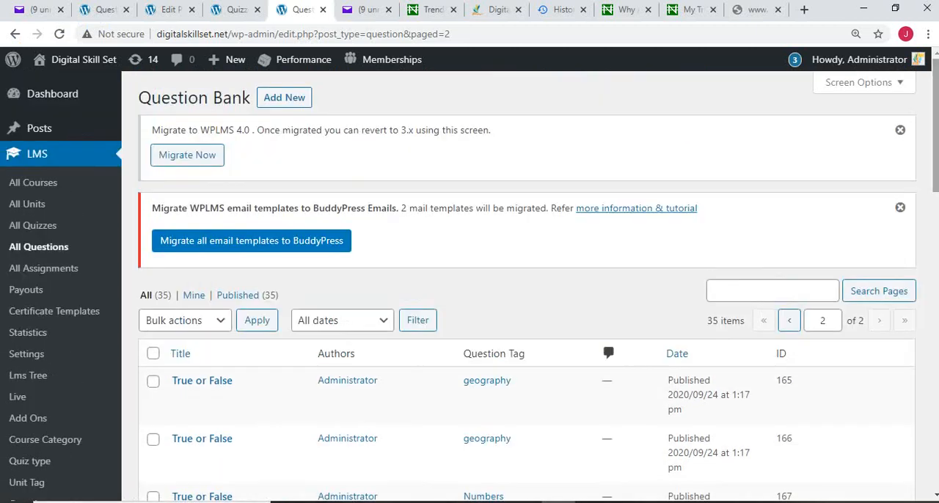
left_click(283, 97)
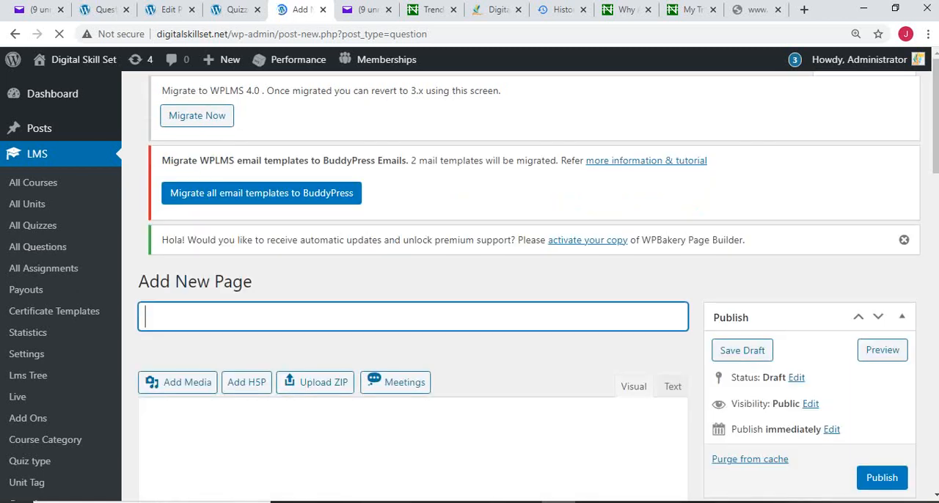
type("Unit 2")
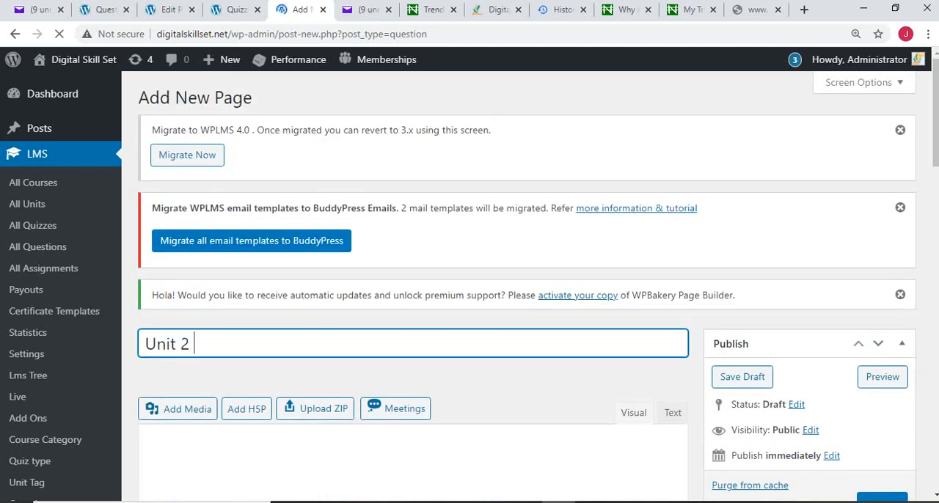
type(" C")
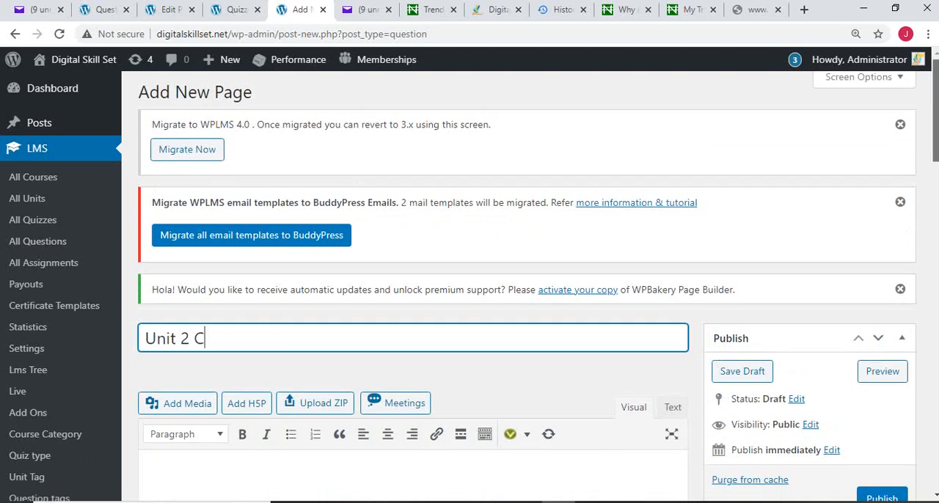
Step: Paste the copied text into the question body and complete it as a single "what is 3+3?"
scroll(469, 280, "down", 2)
left_click(146, 278)
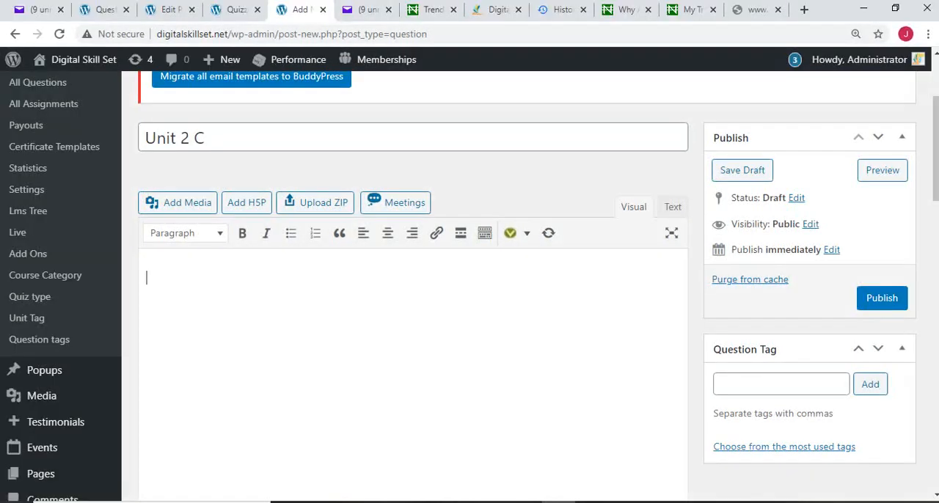
key("ctrl+v")
key("ctrl+v")
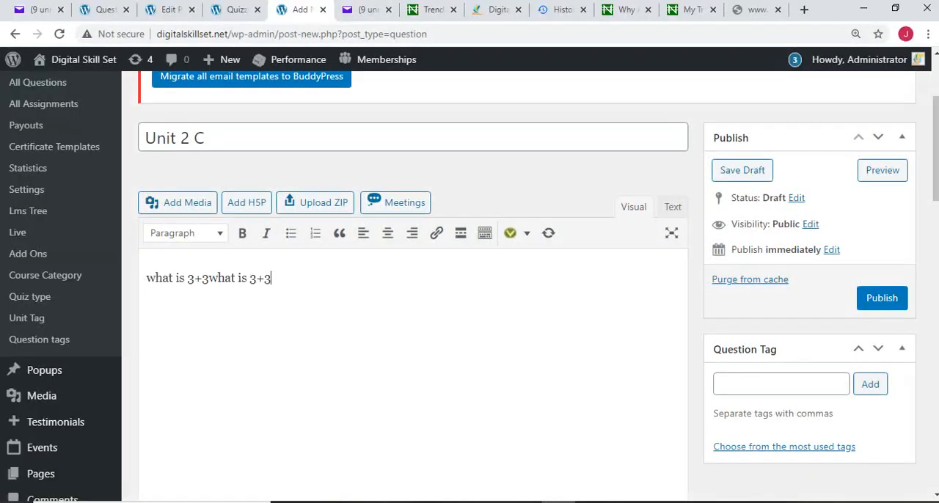
left_click_drag(210, 278, 146, 278)
key("BackSpace")
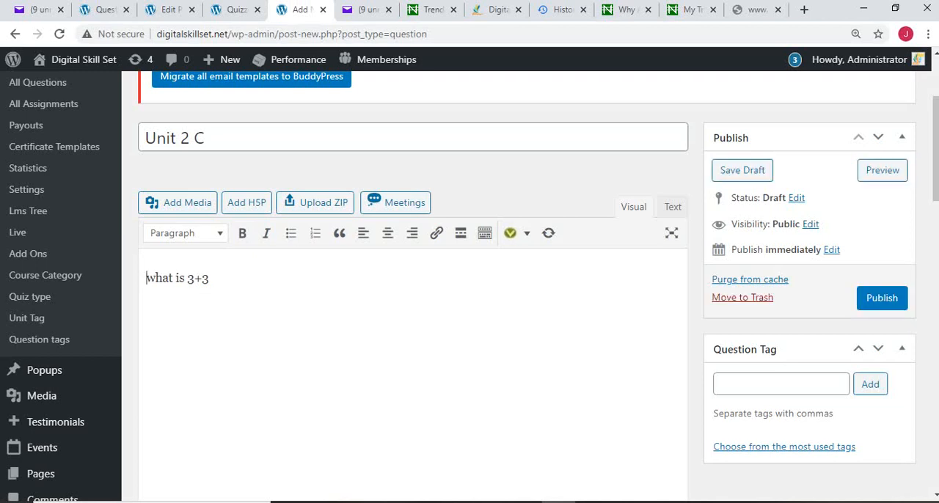
key("End")
type("?")
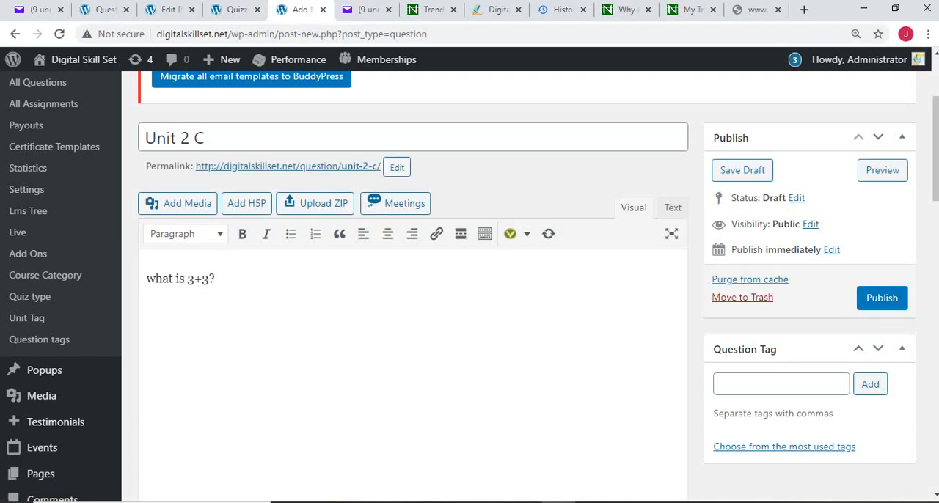
Step: Add the first two answer options to the multiple choice question, 3 and 4
scroll(469, 286, "down", 5)
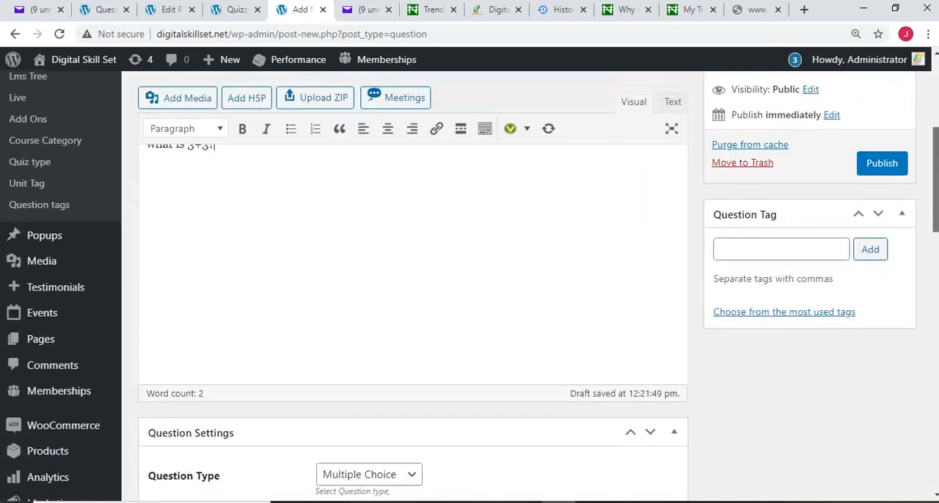
scroll(469, 286, "down", 1)
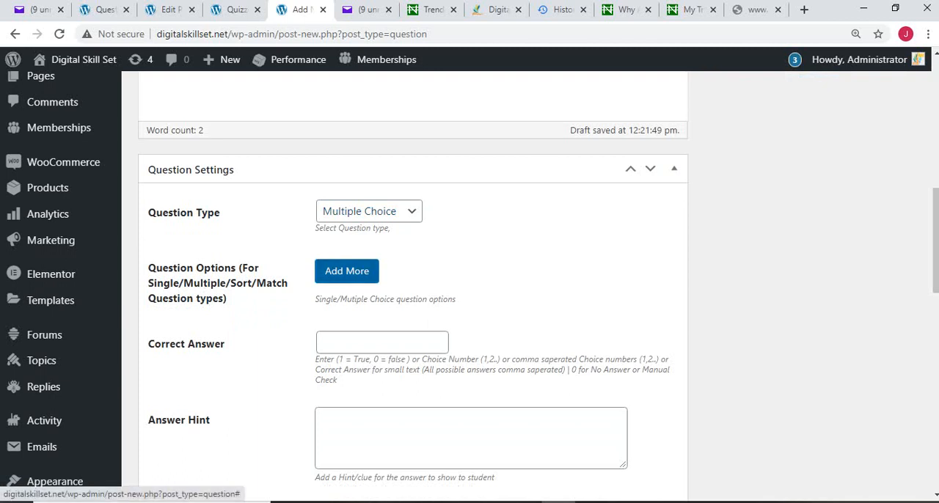
left_click(346, 271)
left_click(451, 301)
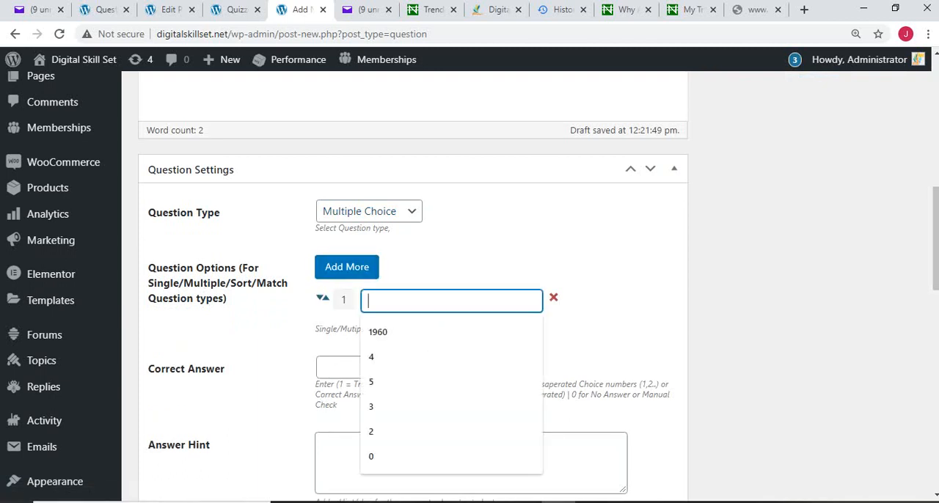
type("3")
left_click(346, 267)
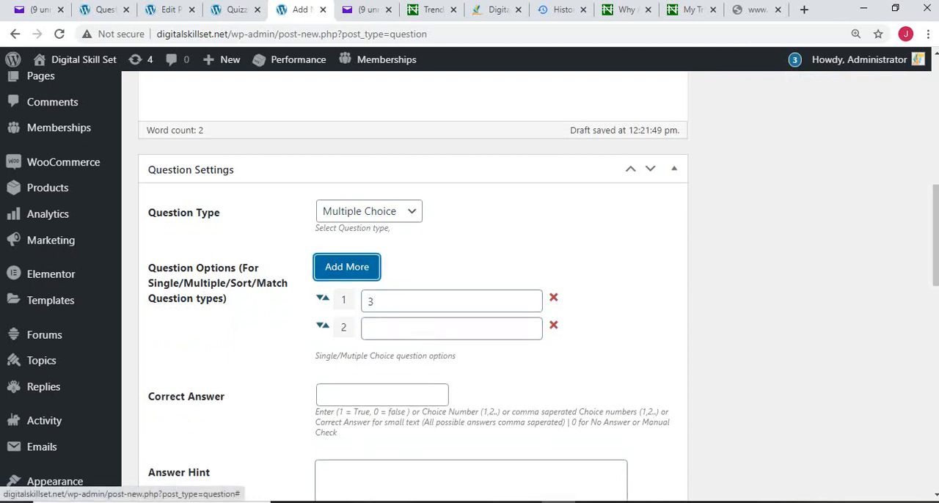
left_click(451, 328)
type("4")
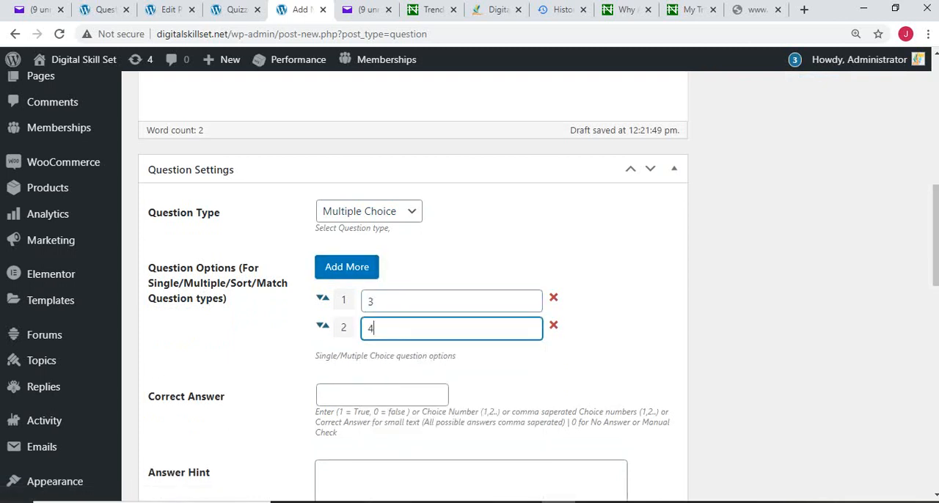
Step: Add a third answer option of 8 and a fourth answer option of 6
left_click(346, 267)
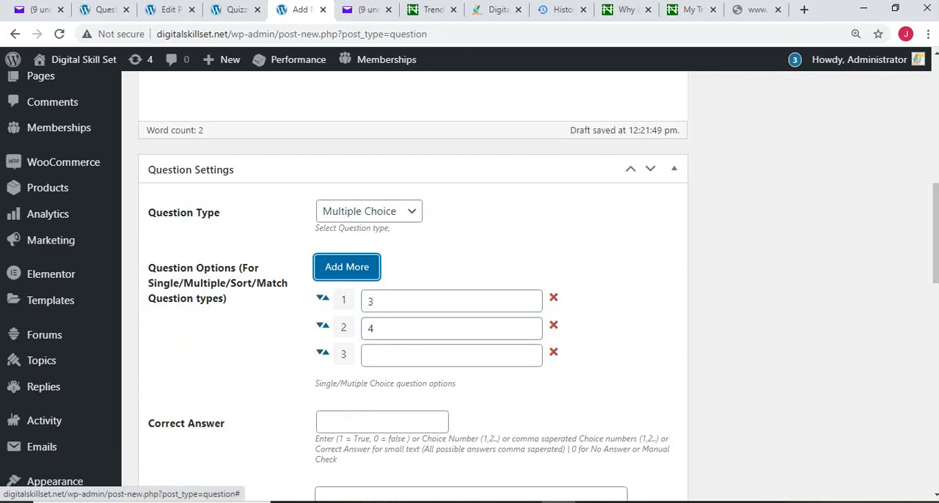
left_click(451, 356)
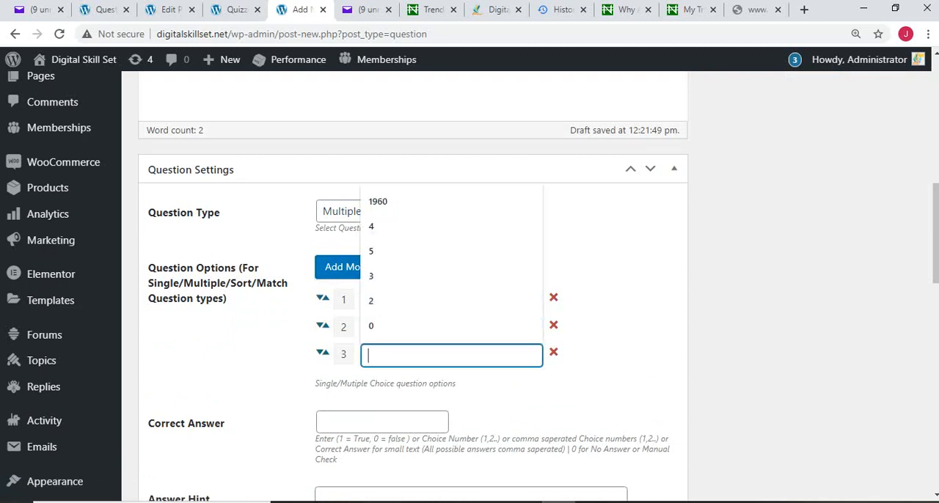
type("8")
left_click(346, 267)
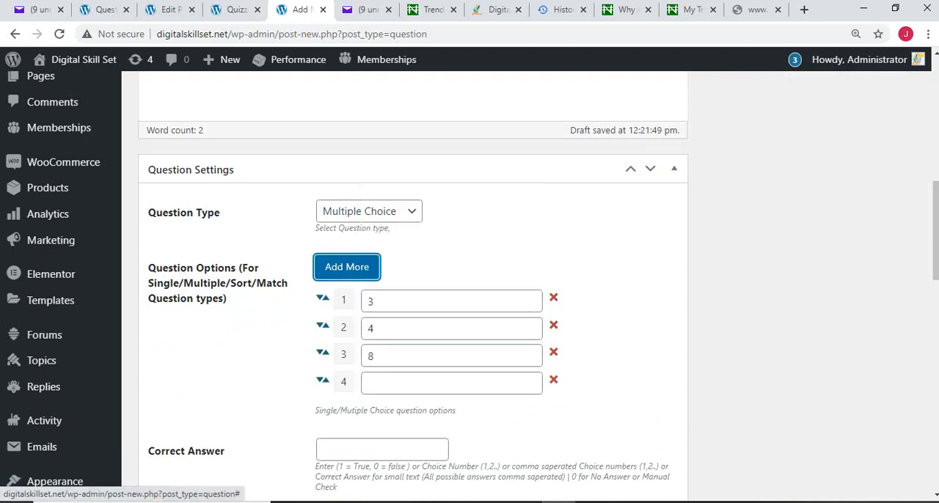
left_click(451, 382)
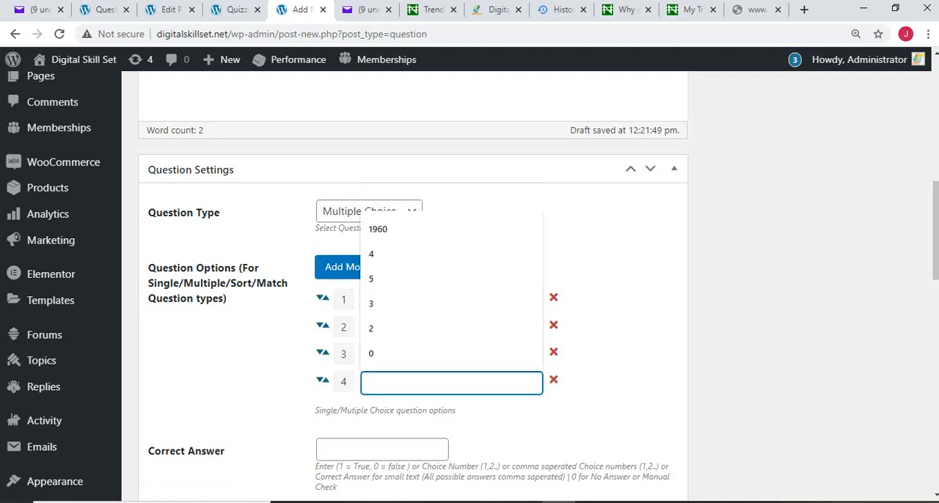
type("6")
Step: Set the correct answer to choice number 4 and publish the question
left_click(381, 449)
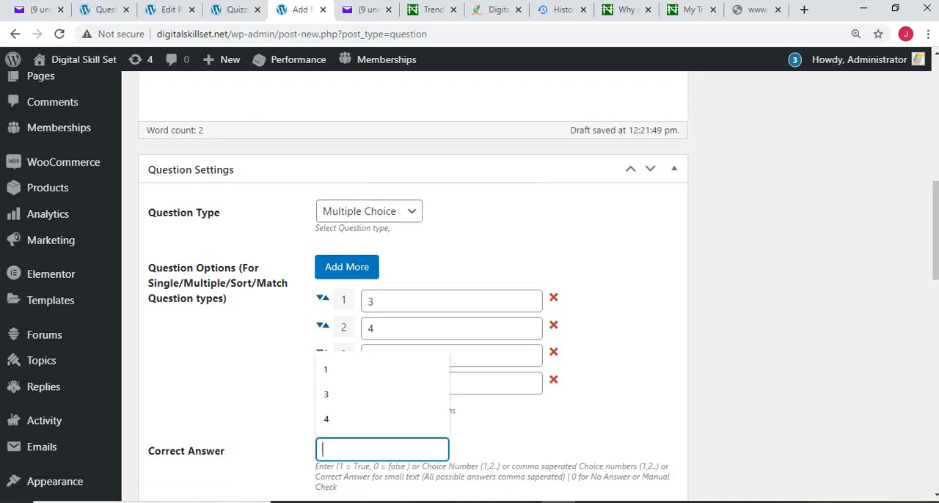
type("4")
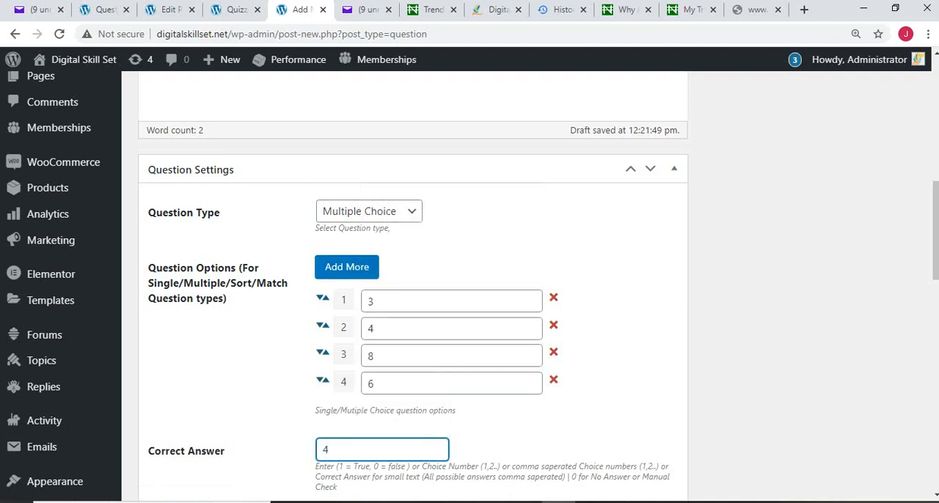
scroll(410, 293, "down", 8)
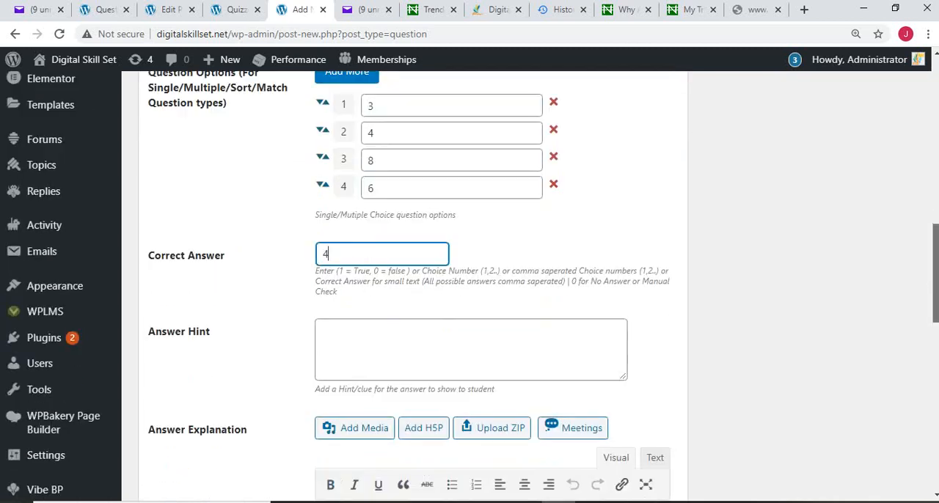
scroll(411, 286, "down", 2)
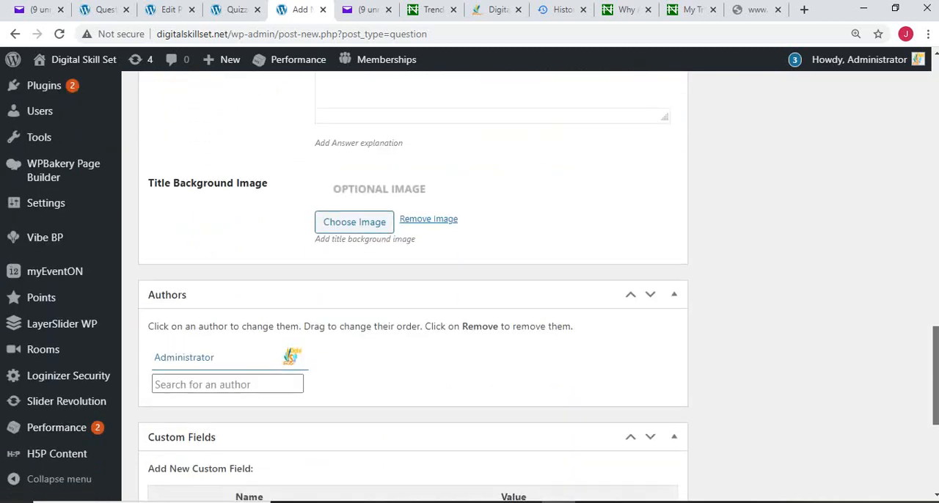
scroll(410, 286, "up", 10)
scroll(411, 286, "up", 5)
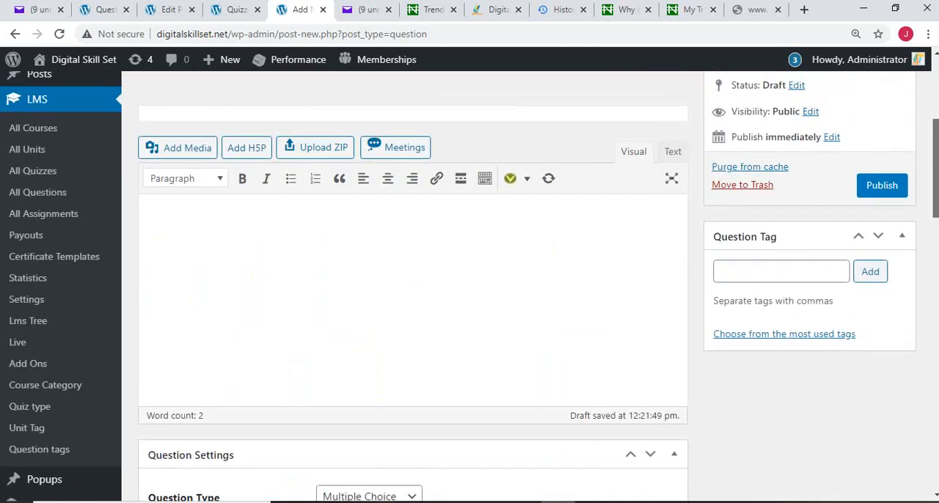
left_click(881, 236)
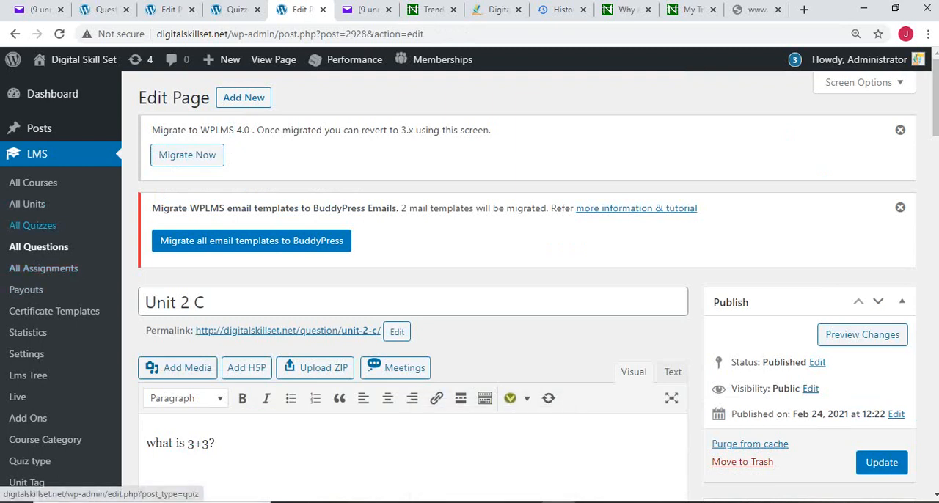
Step: Open the list of all quizzes and look through the existing entries, including the Unit 1 quiz
left_click(32, 225)
left_click(231, 11)
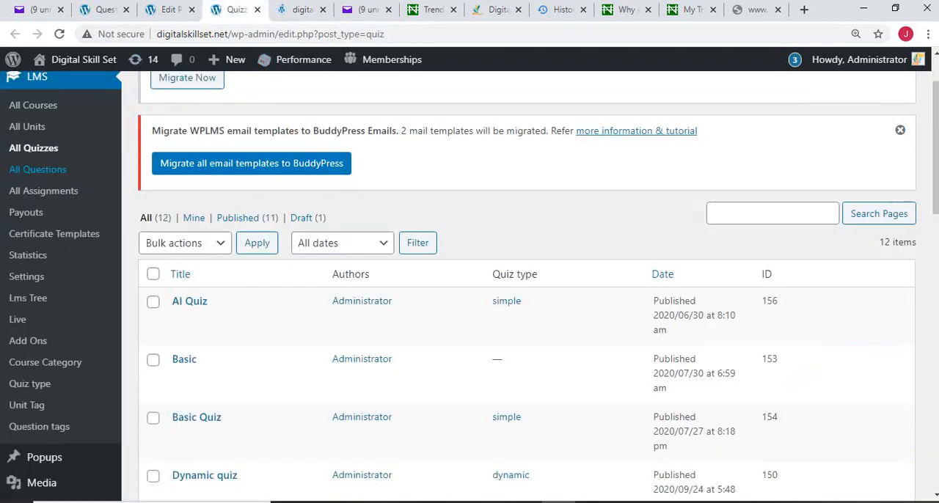
scroll(526, 286, "down", 5)
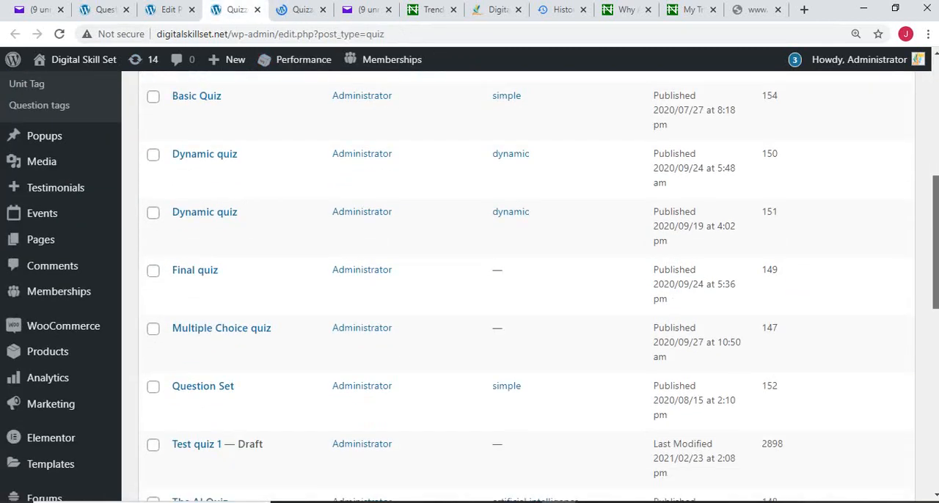
scroll(527, 286, "down", 3)
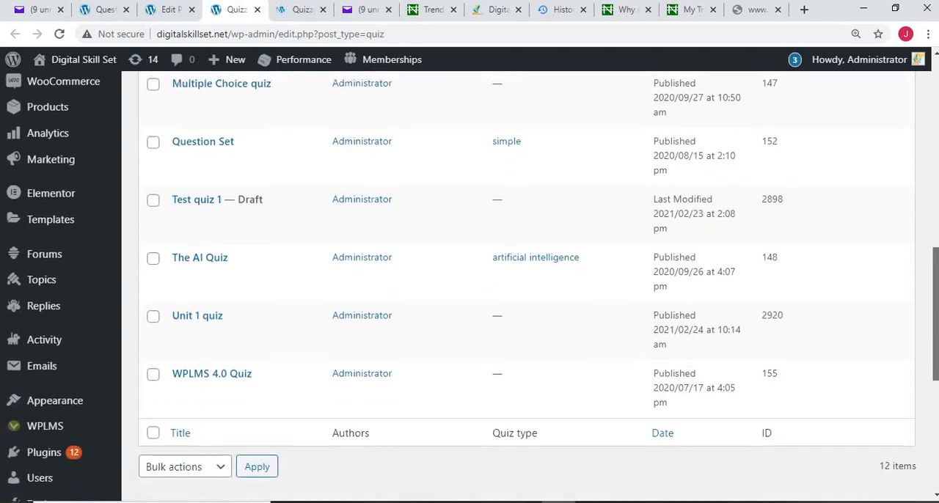
scroll(527, 286, "down", 1)
scroll(526, 286, "up", 3)
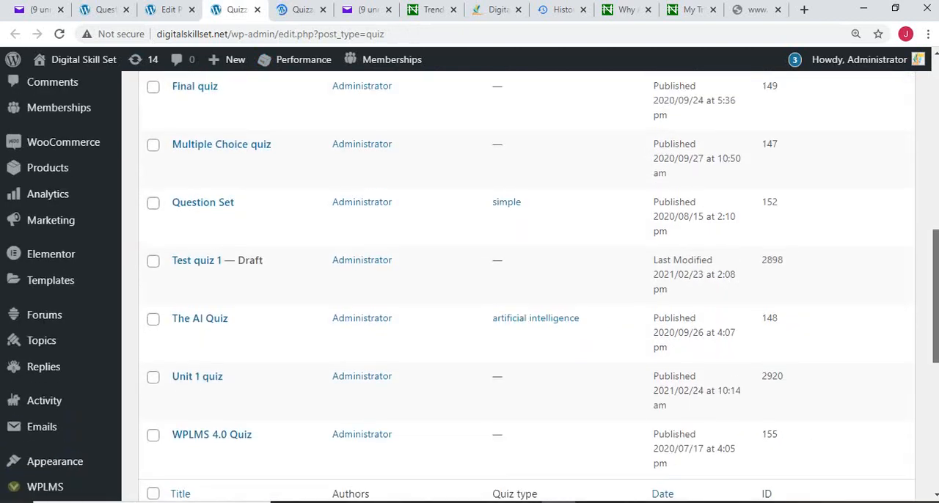
scroll(526, 286, "up", 1)
scroll(527, 286, "down", 3)
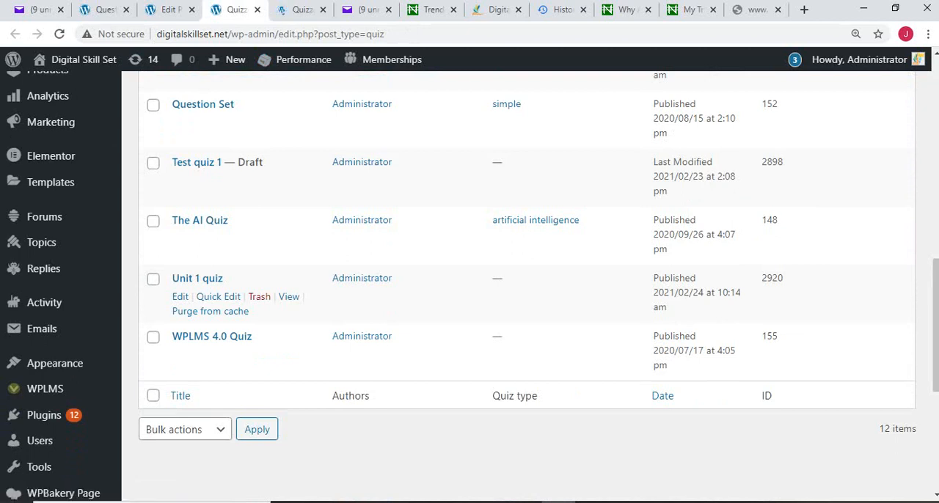
scroll(514, 286, "up", 6)
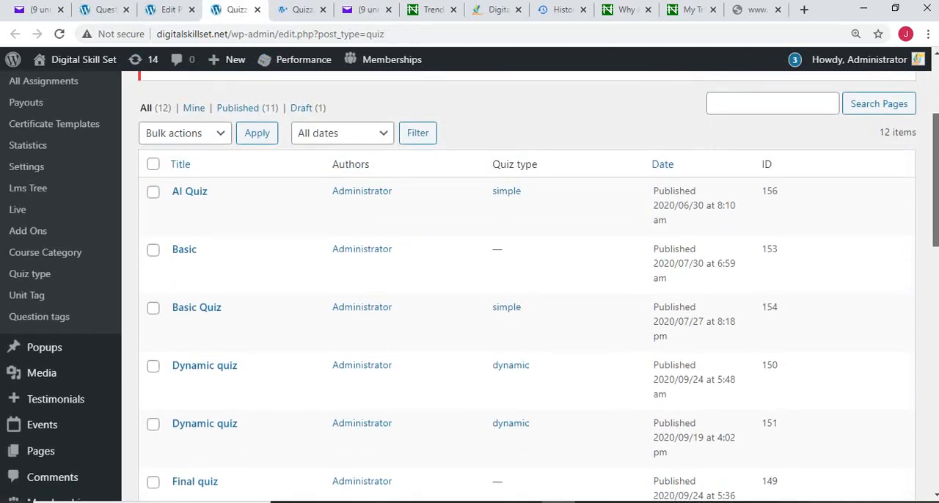
scroll(513, 286, "up", 2)
scroll(514, 286, "up", 1)
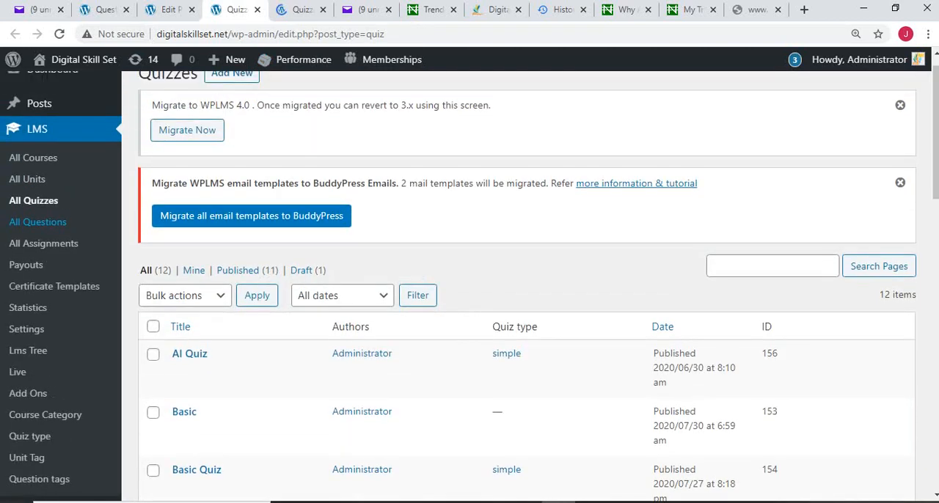
Step: Start a new quiz from the quiz list and title it "Unit 2 Quiz"
left_click(37, 221)
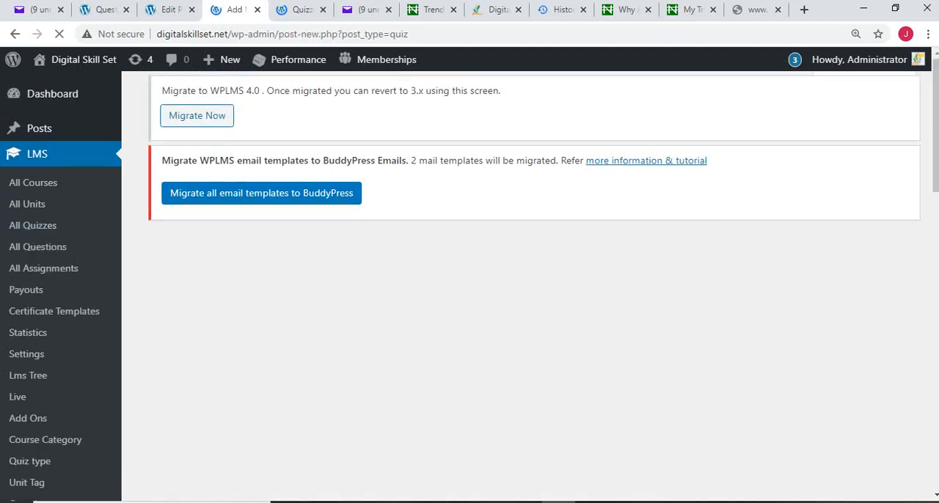
double_click(229, 90)
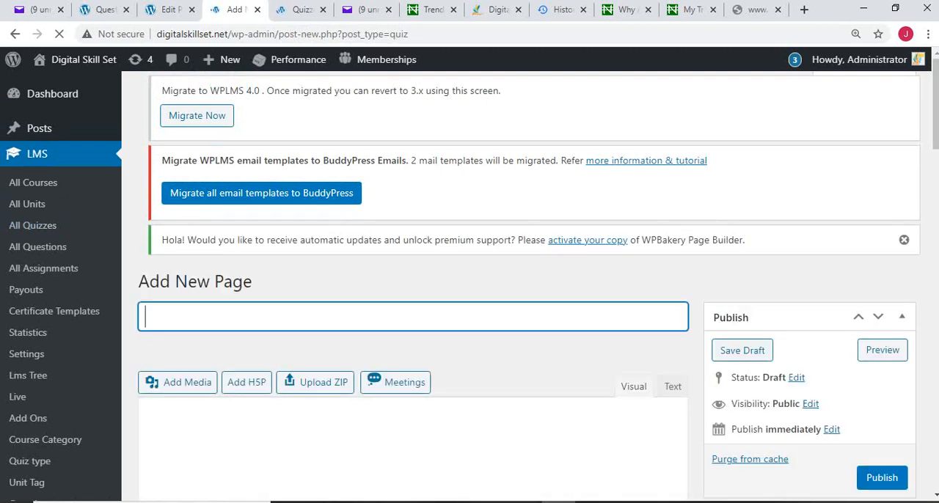
type("Unit ")
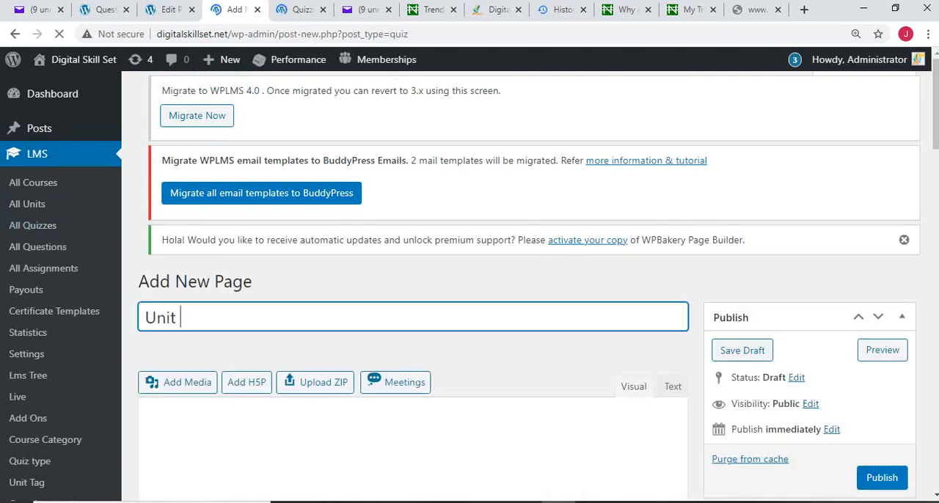
type("2")
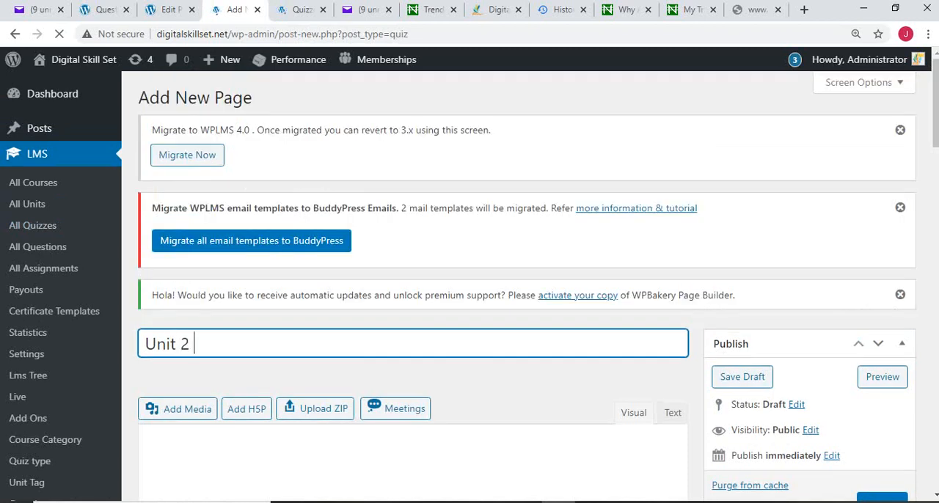
type(" Quiz")
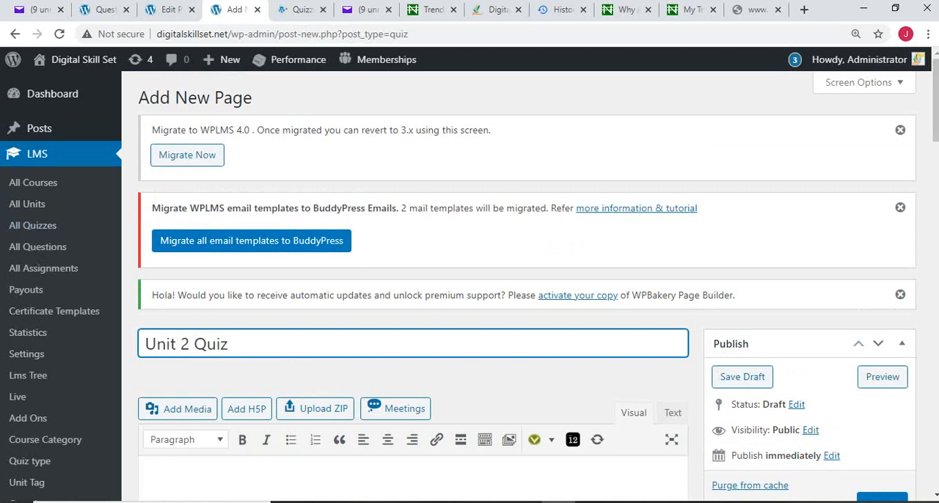
Step: Look over the new quiz form and shorten its title to "Unit 2"
scroll(469, 286, "down", 3)
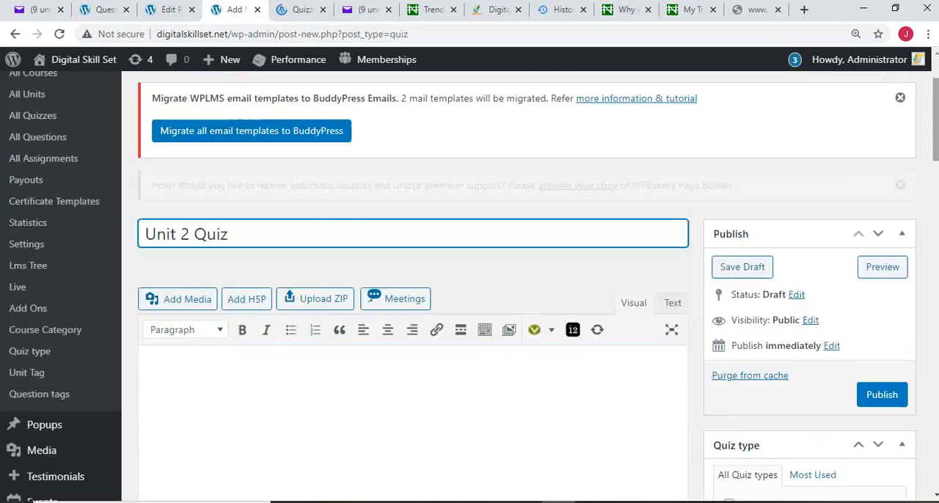
scroll(469, 286, "down", 1)
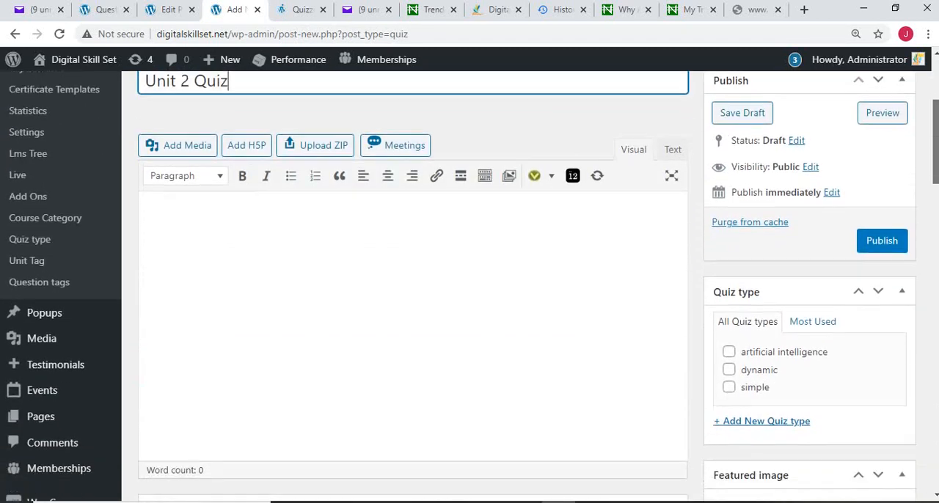
scroll(469, 286, "down", 2)
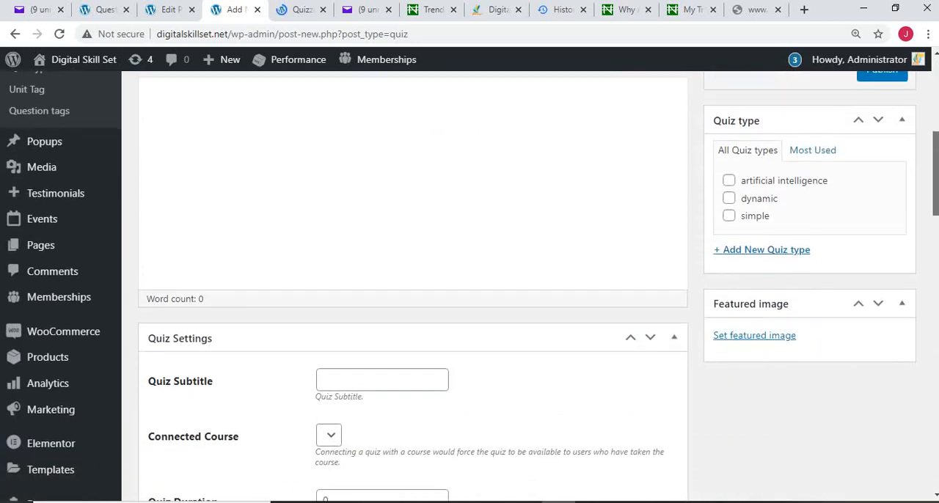
scroll(470, 286, "up", 3)
scroll(469, 286, "down", 1)
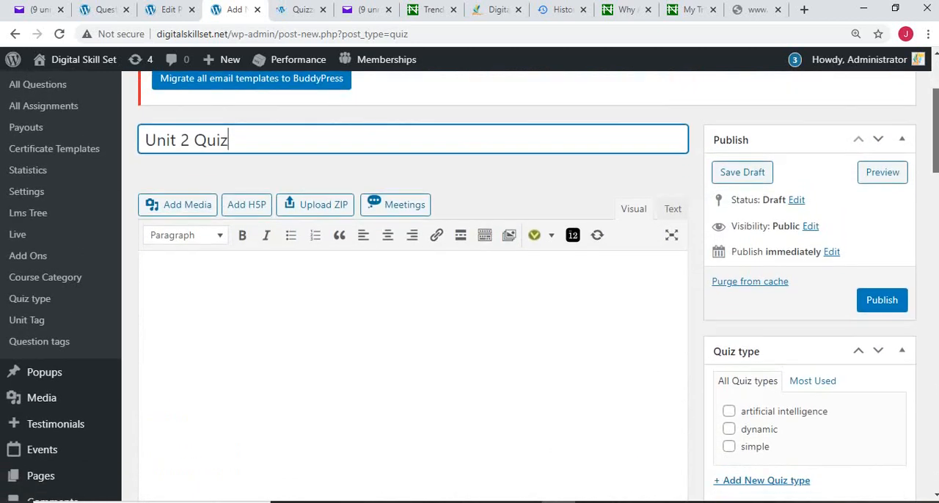
scroll(469, 286, "up", 1)
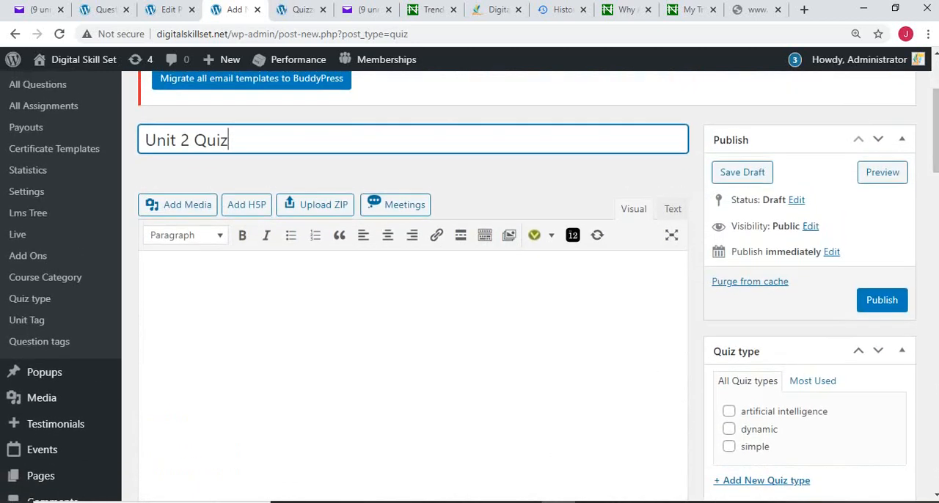
key("BackSpace")
key("BackSpace")
key("BackSpace")
key("BackSpace")
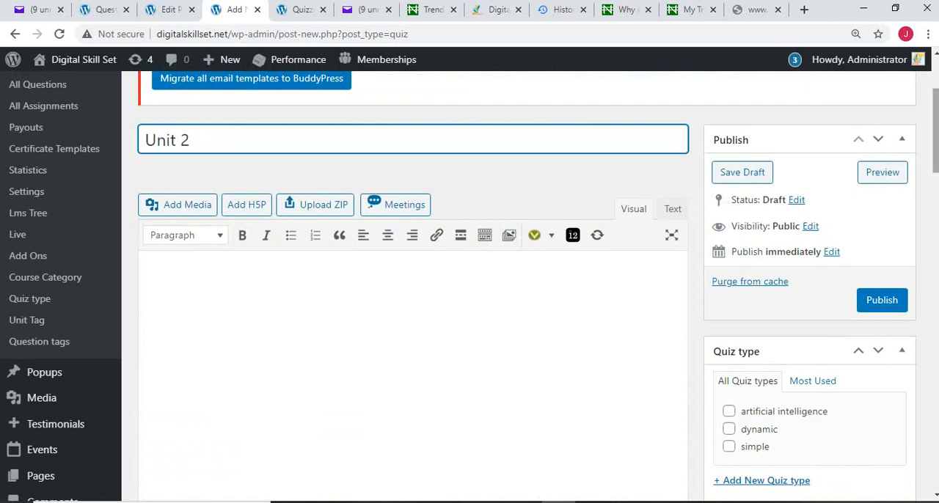
scroll(470, 286, "up", 3)
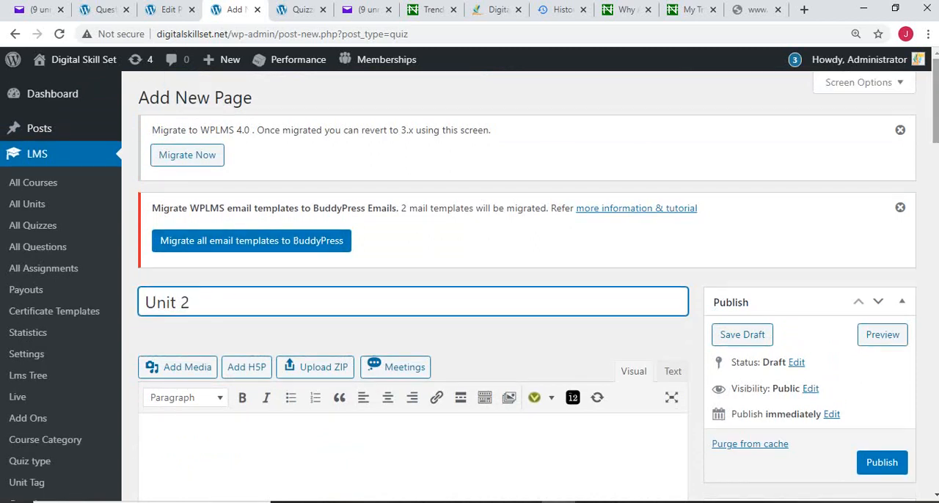
Step: Return to the other open quiz list, start another new quiz and title it "Unit 2 Quiz"
key("ctrl+Tab")
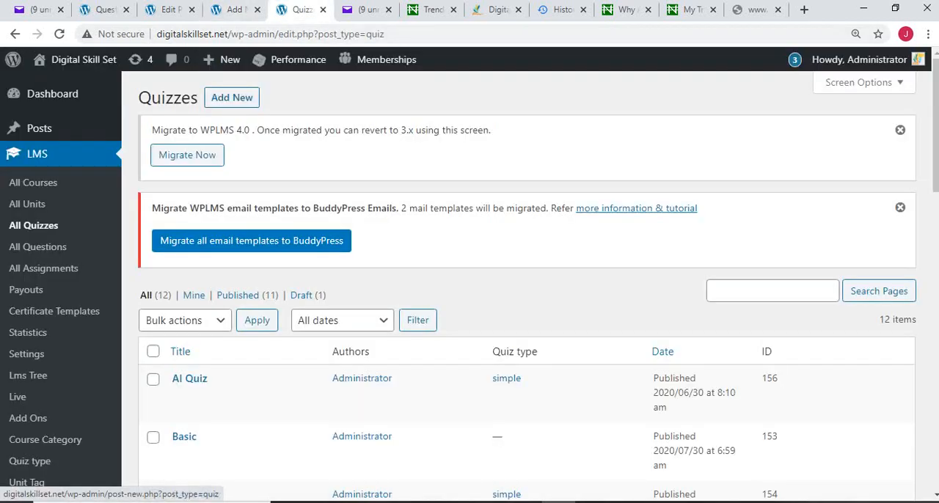
left_click(232, 97)
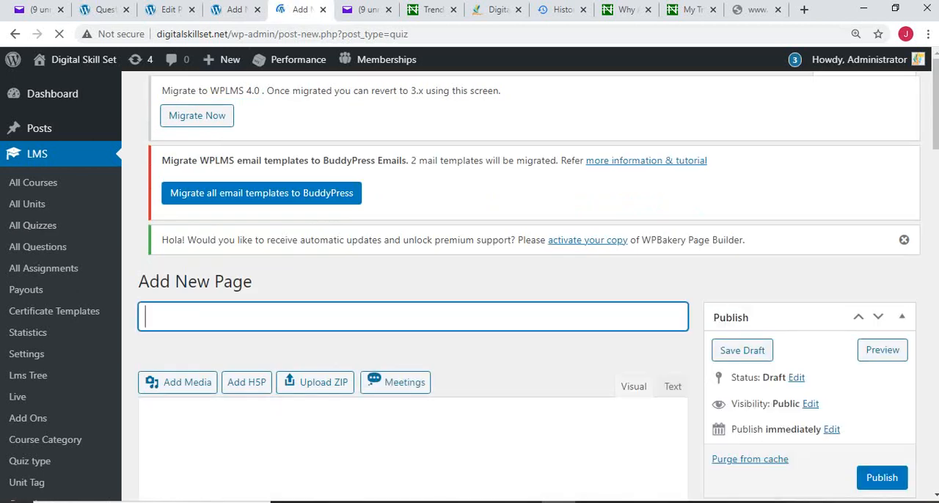
type("Unit ")
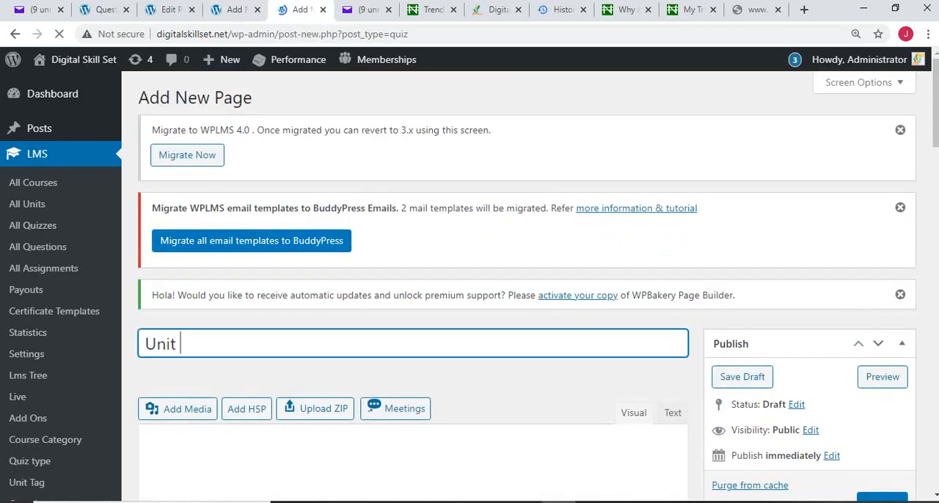
type("2 Qu")
type("iz")
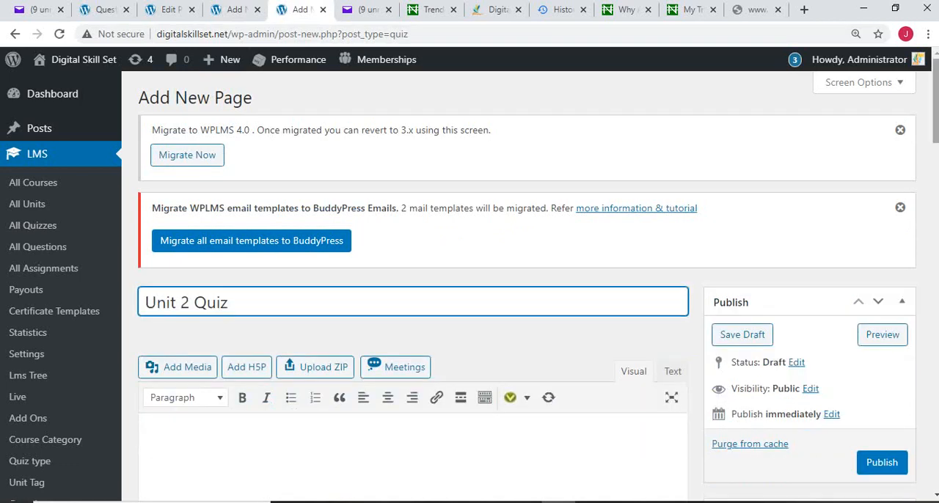
Step: Examine the new quiz's settings, from the subtitle and duration through to the quiz type and quiz questions
scroll(469, 293, "down", 3)
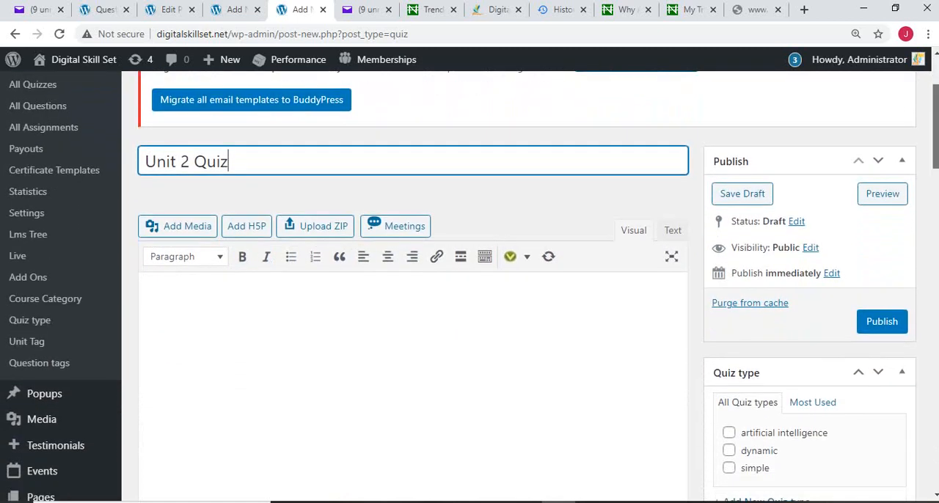
scroll(470, 294, "down", 3)
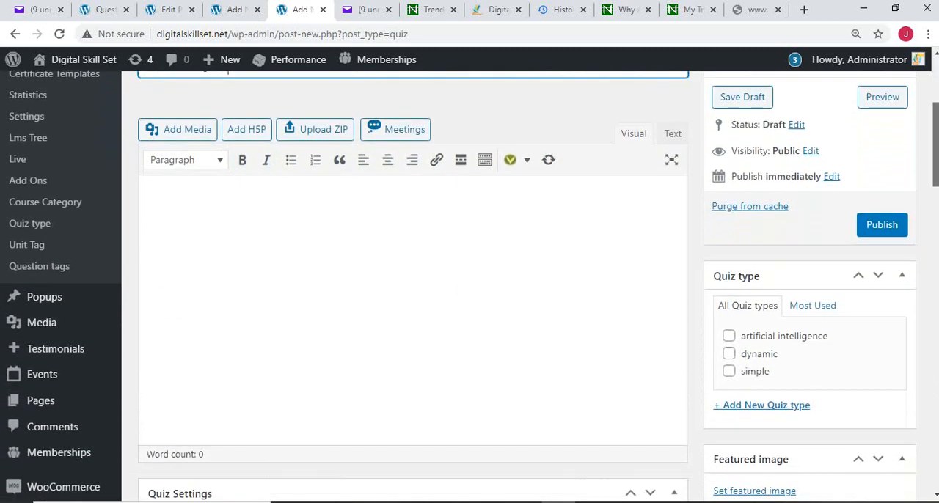
scroll(469, 294, "down", 3)
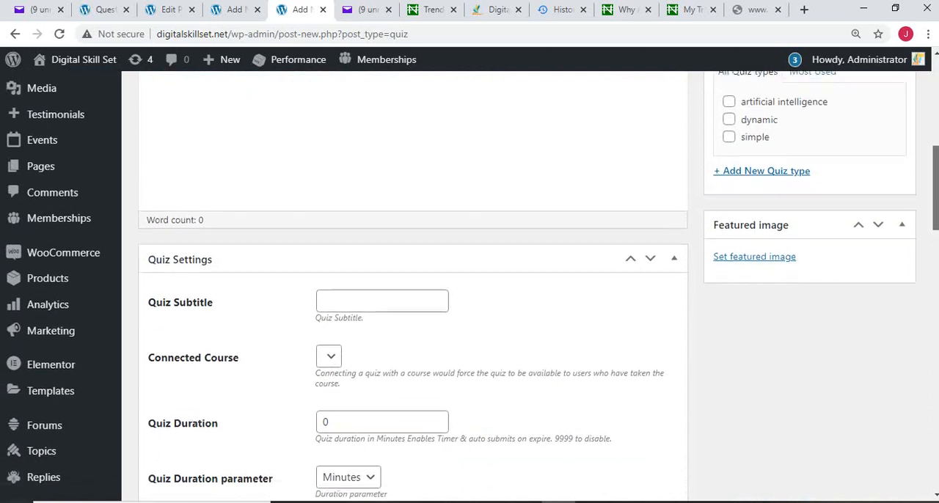
scroll(469, 293, "down", 3)
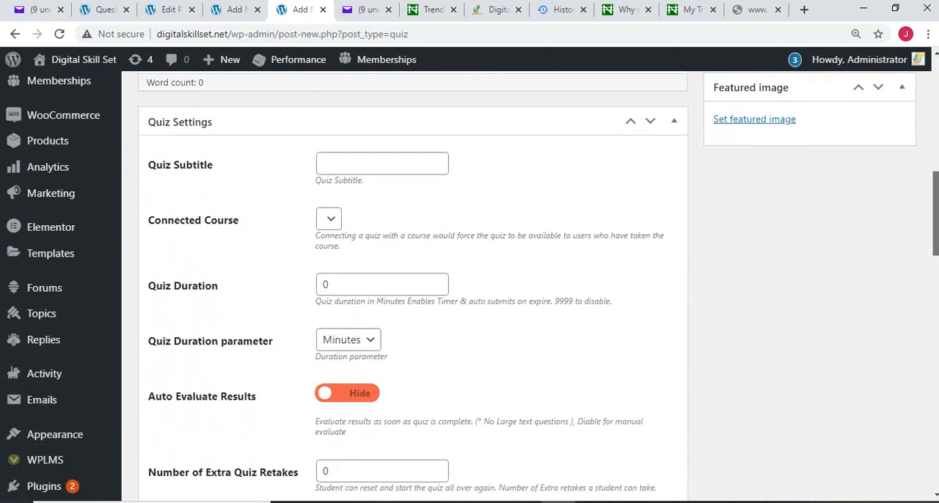
scroll(470, 294, "down", 3)
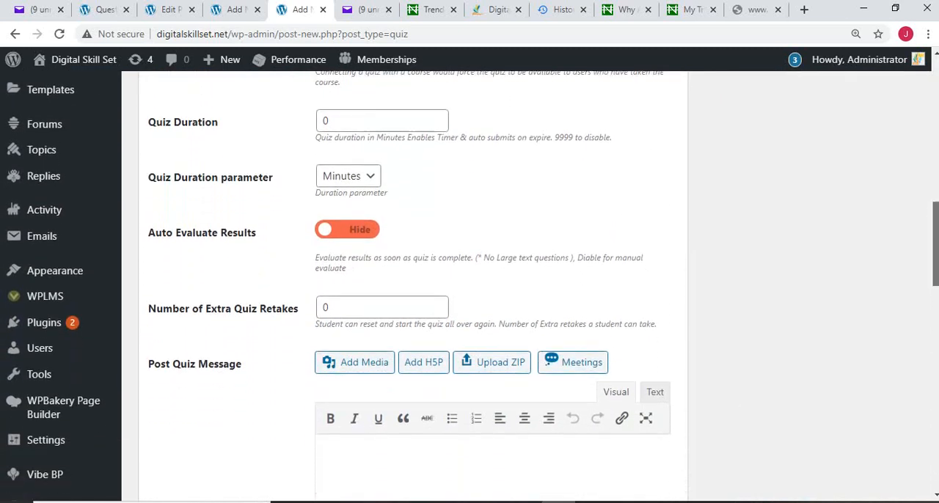
scroll(470, 293, "down", 5)
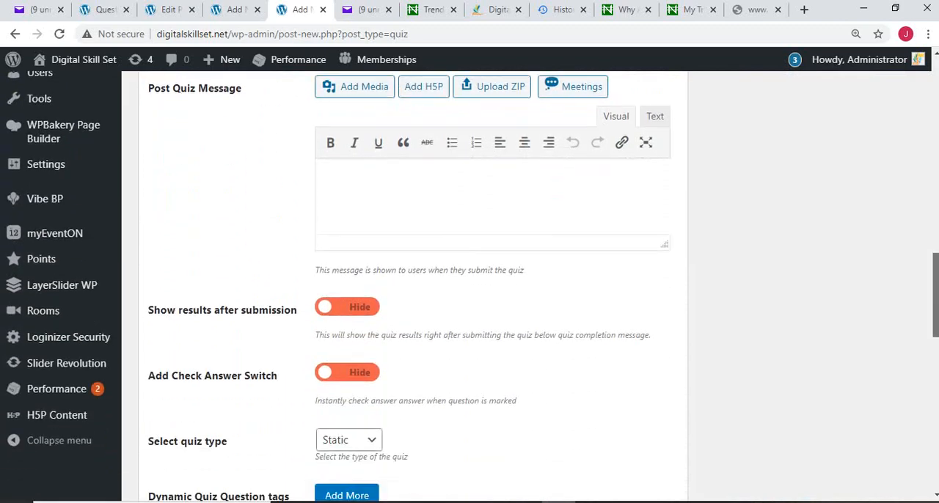
scroll(470, 294, "down", 3)
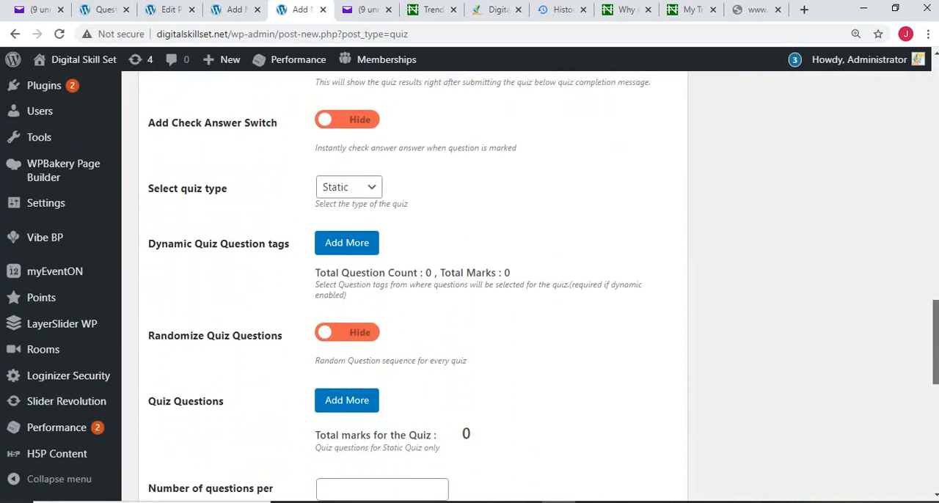
scroll(470, 294, "up", 2)
scroll(469, 293, "up", 10)
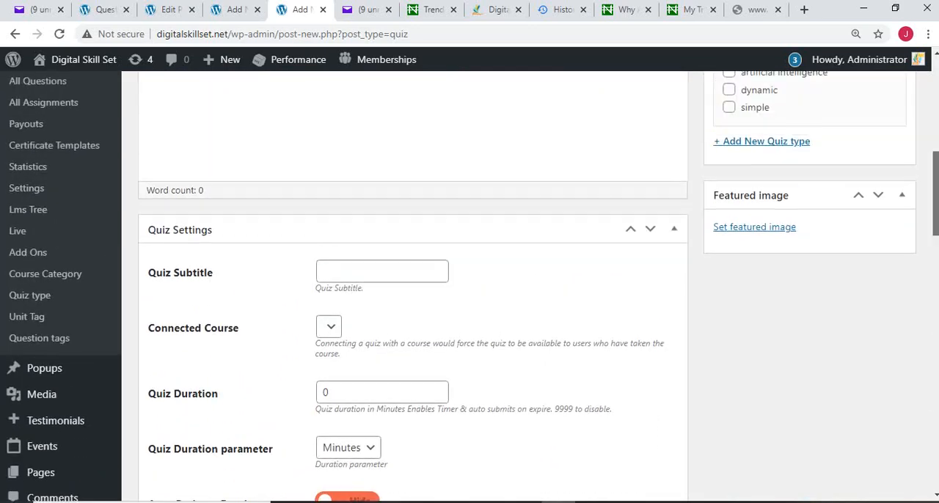
scroll(469, 293, "up", 3)
scroll(469, 294, "down", 1)
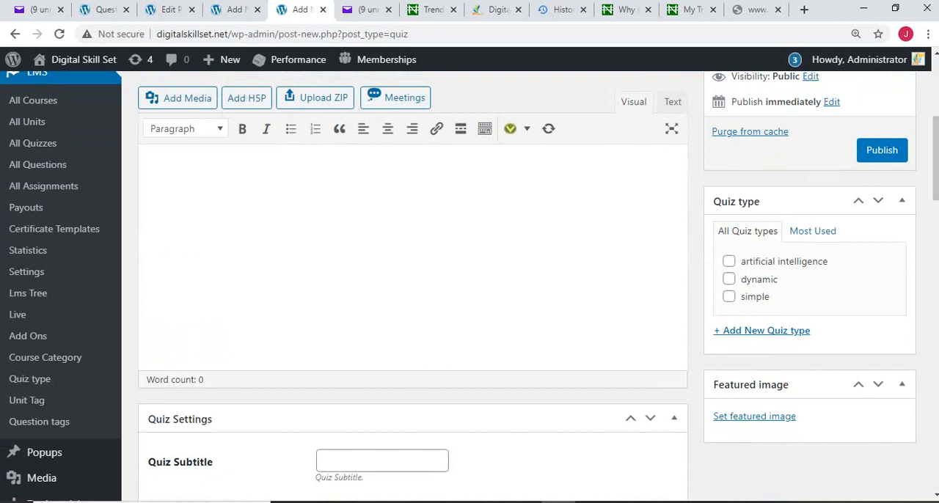
Step: Leave the quiz subtitle blank and clear the quiz duration value
left_click(382, 461)
left_click(513, 462)
scroll(410, 286, "down", 5)
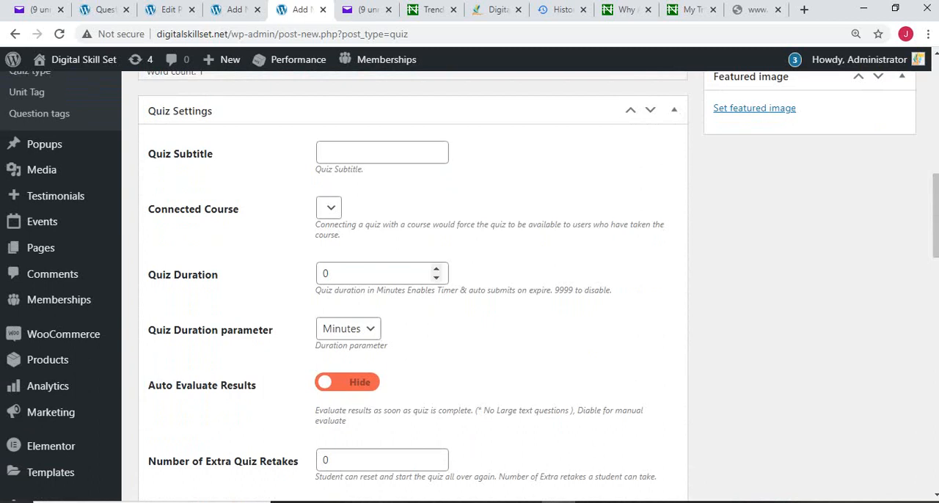
left_click(352, 273)
key("BackSpace")
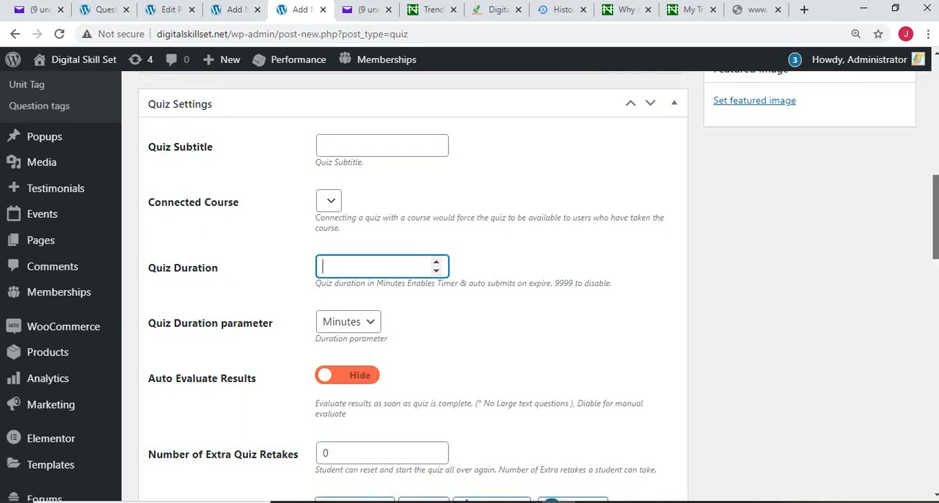
Step: Turn on Auto Evaluate Results and set the number of extra quiz retakes to 5
scroll(469, 286, "down", 3)
scroll(469, 286, "down", 1)
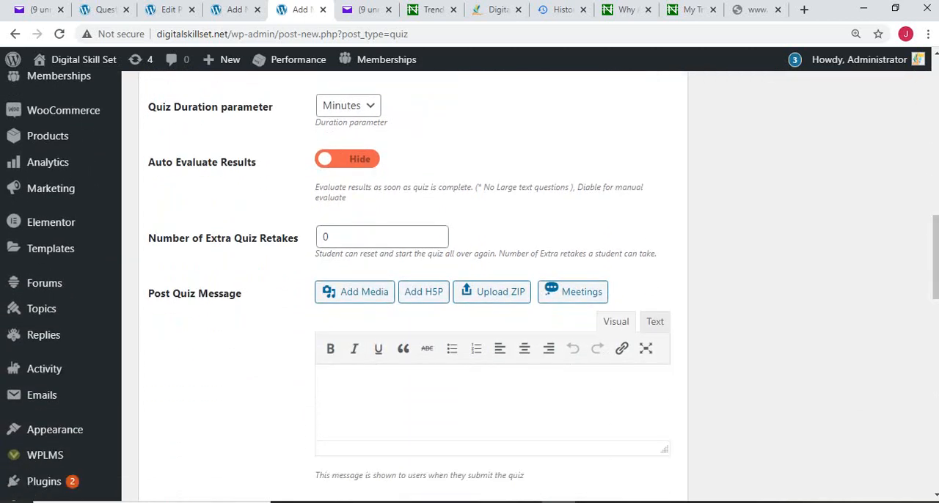
left_click(347, 159)
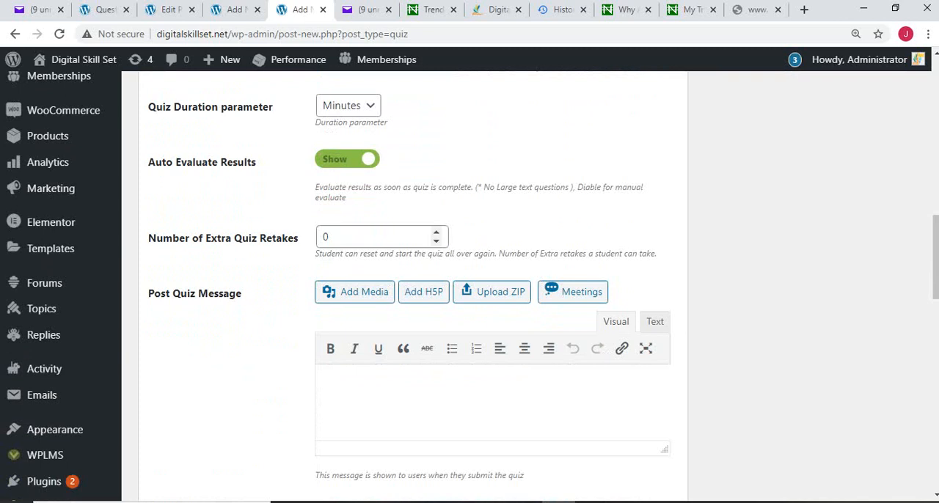
left_click(437, 232)
left_click(436, 231)
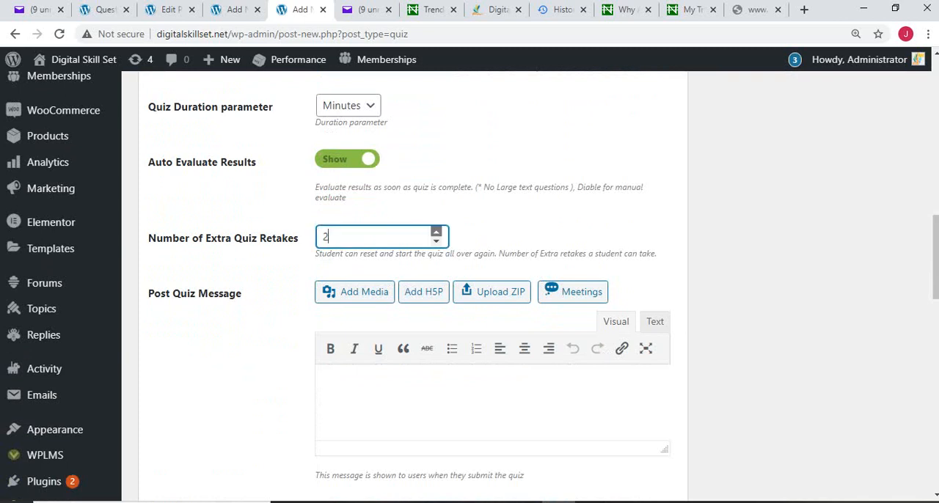
left_click(436, 232)
left_click(436, 232)
left_click(436, 232)
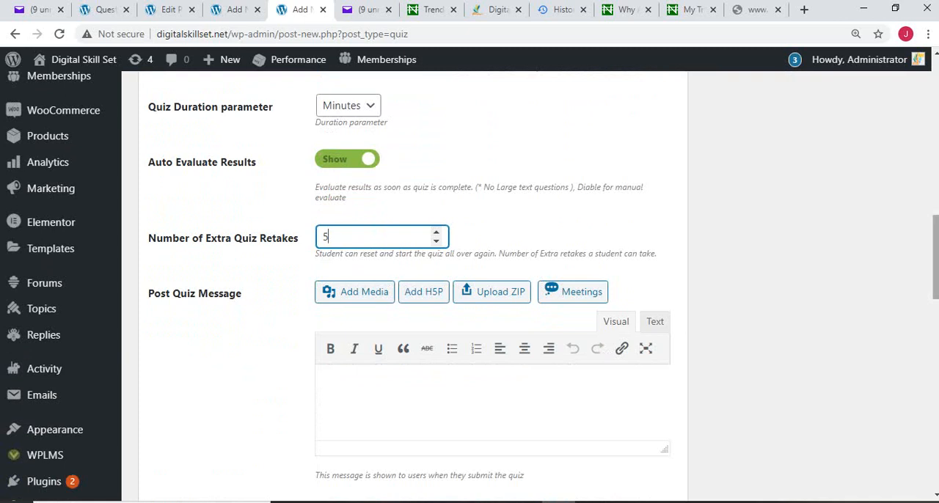
Step: Enter "thanks for taking the quiz" as the post quiz message
scroll(470, 286, "down", 2)
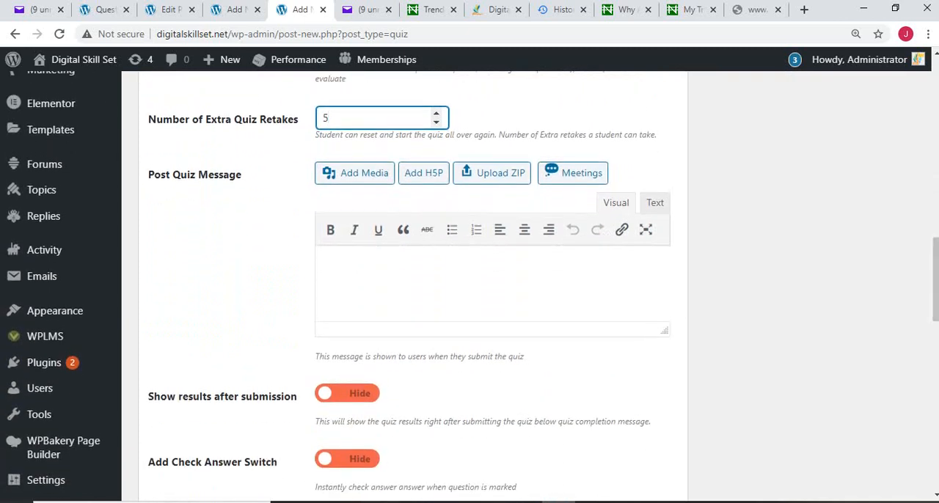
left_click(325, 267)
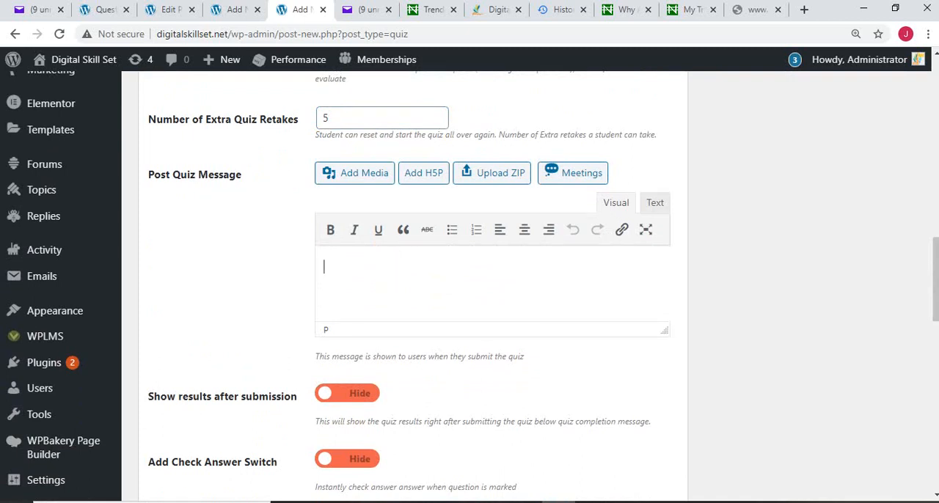
type("thanks for t")
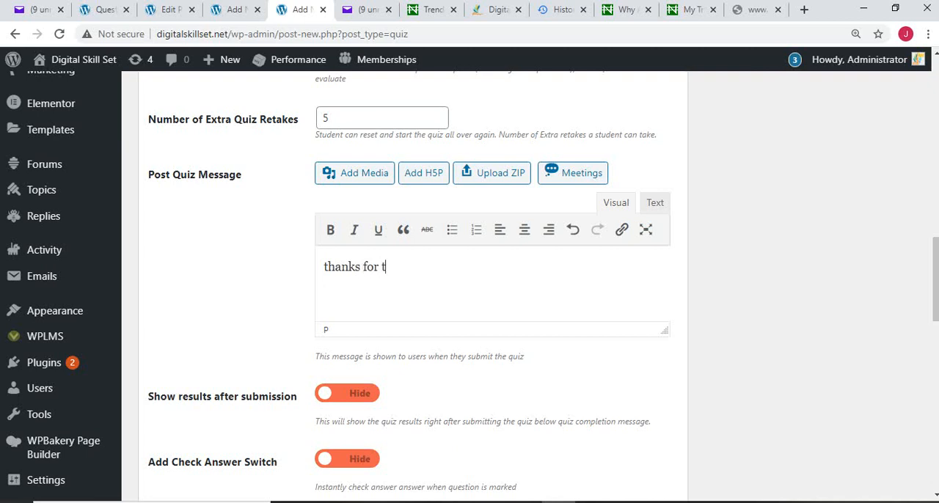
type("aking the quiz")
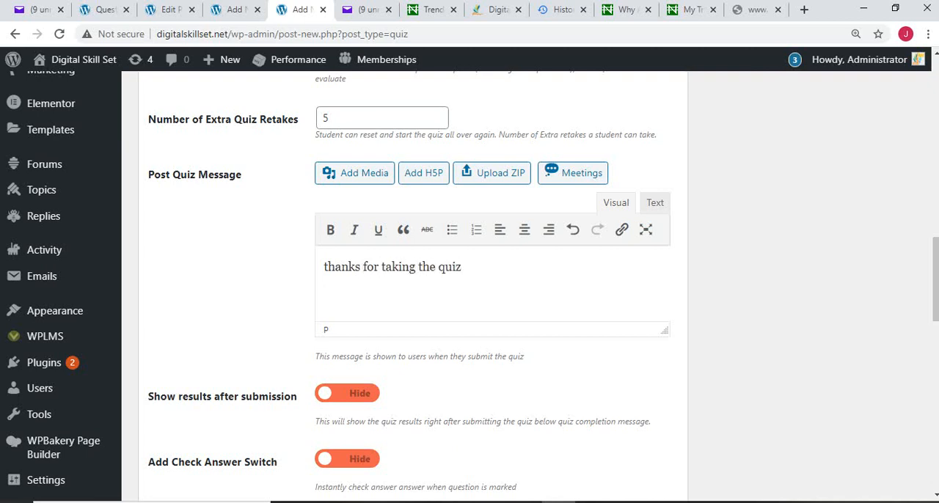
Step: Set both Show results after submission and Add Check Answer Switch to Show for the quiz
scroll(470, 286, "down", 3)
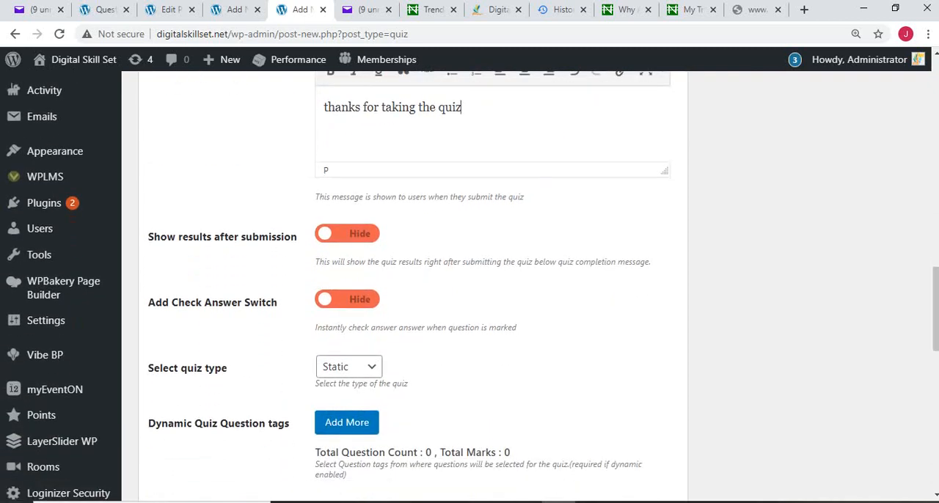
left_click(360, 233)
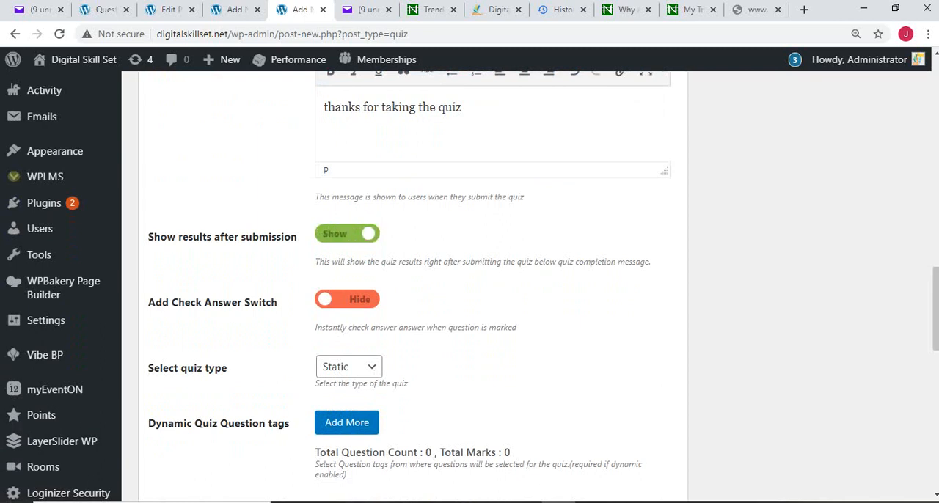
left_click(348, 299)
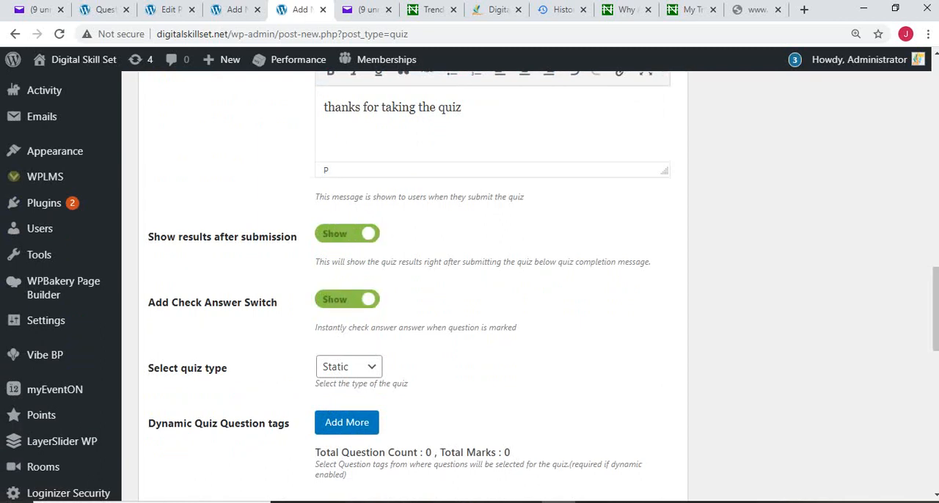
Step: Turn on Randomize Quiz Questions, keeping the quiz type Static
scroll(470, 286, "down", 3)
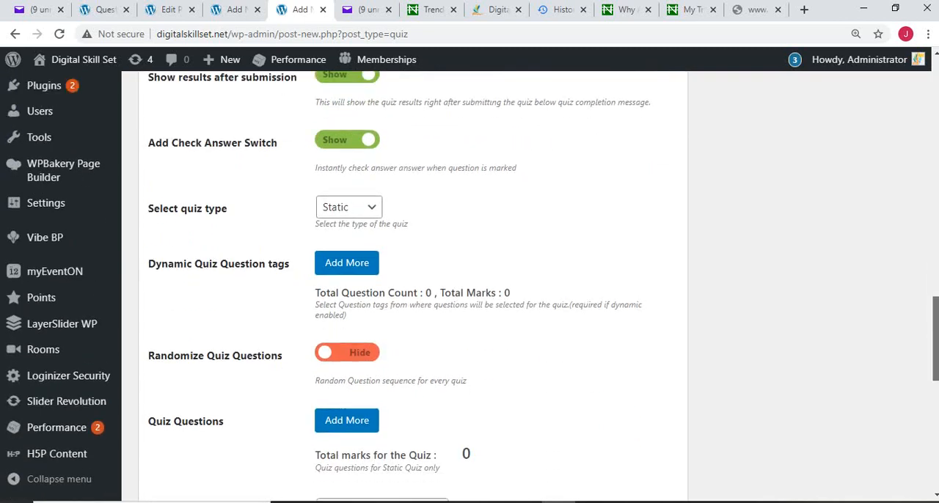
left_click_drag(935, 343, 935, 345)
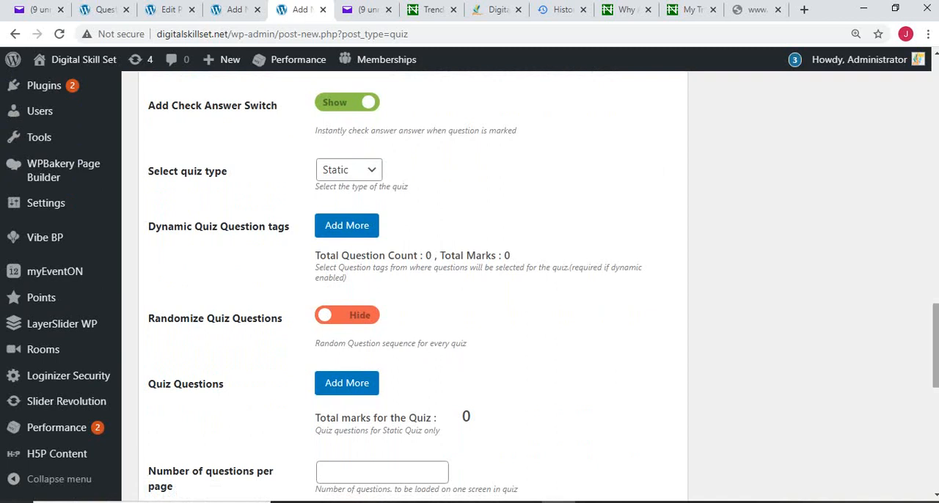
scroll(935, 323, "down", 2)
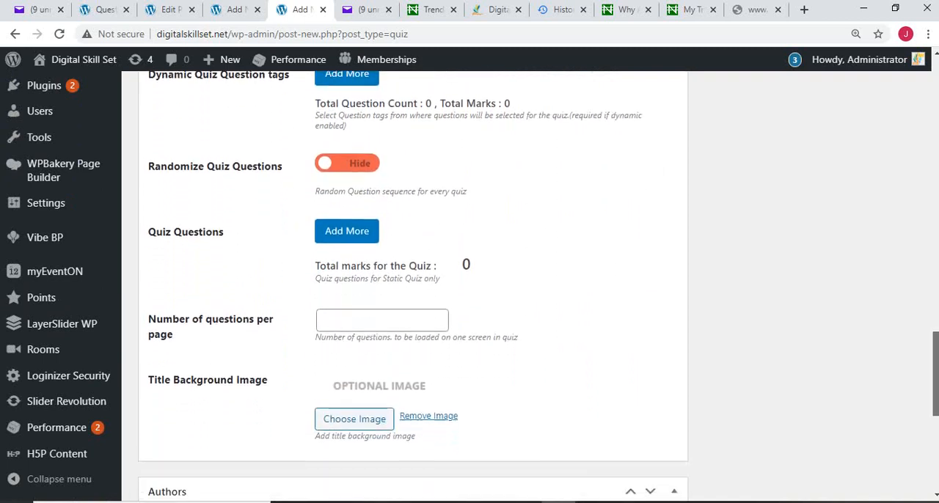
left_click(347, 170)
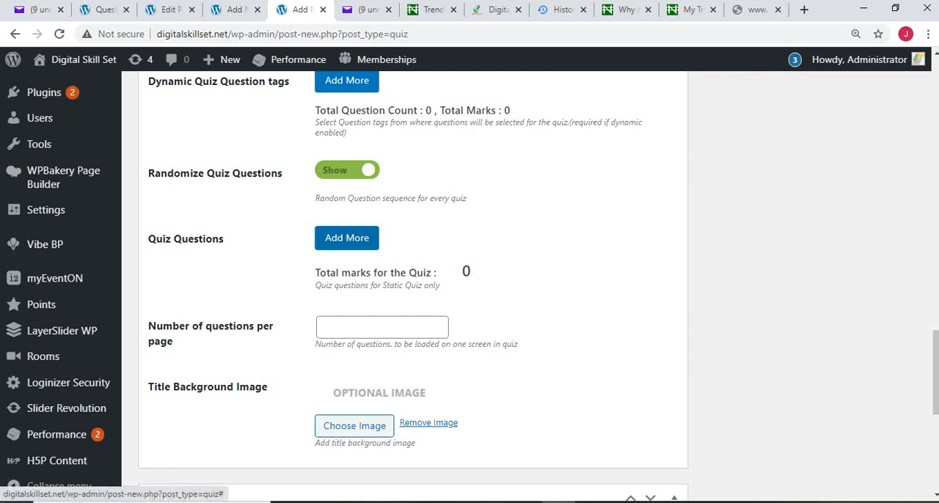
Step: Add the question Unit 2 A to the quiz questions with 30 marks for a correct answer
left_click(347, 237)
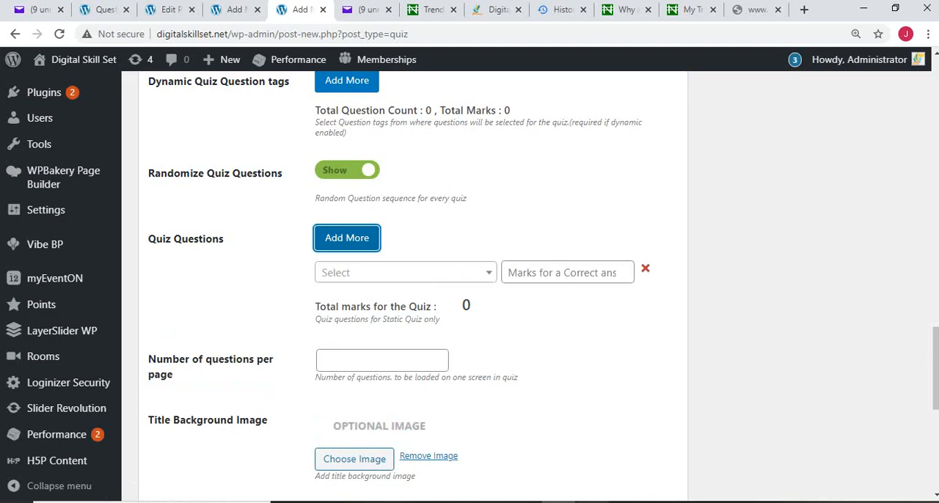
left_click(458, 502)
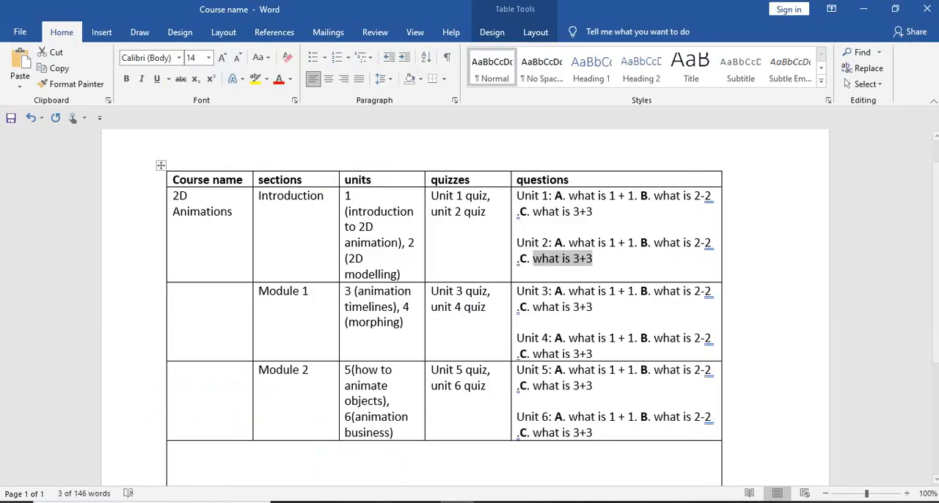
left_click(559, 501)
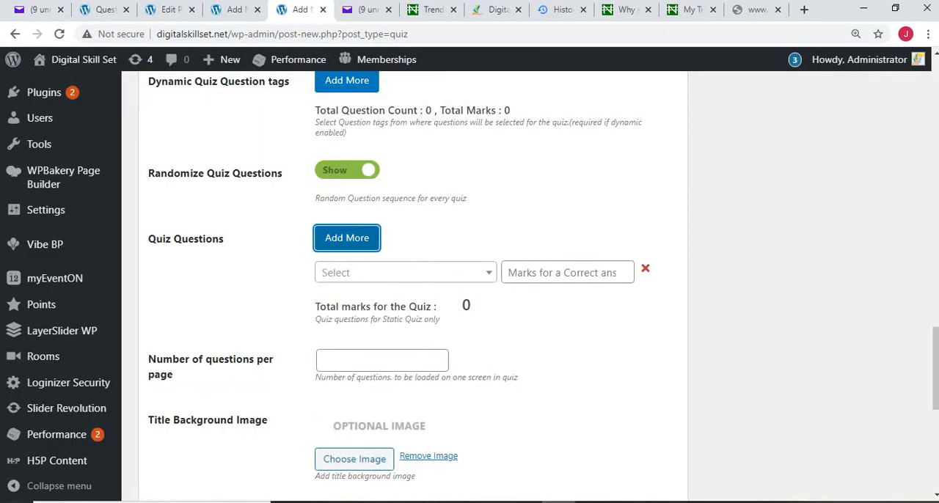
left_click(405, 273)
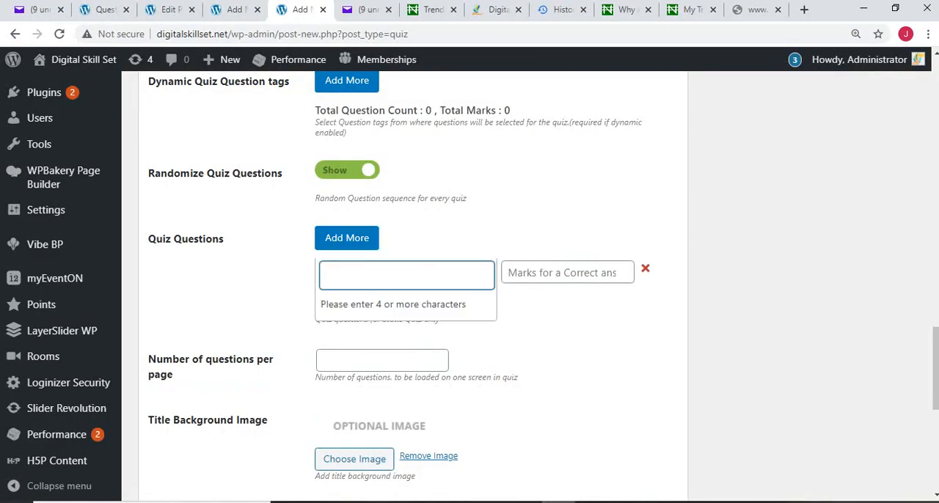
type("unit")
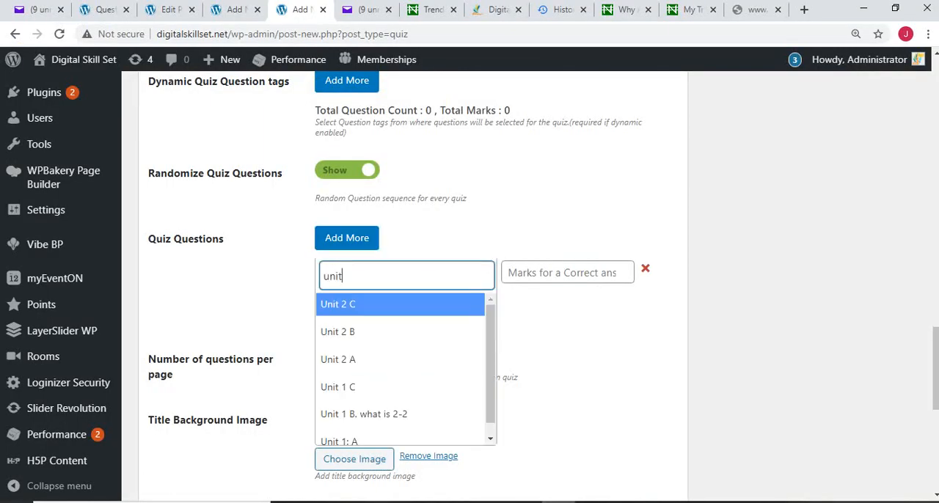
key("Down")
key("Down")
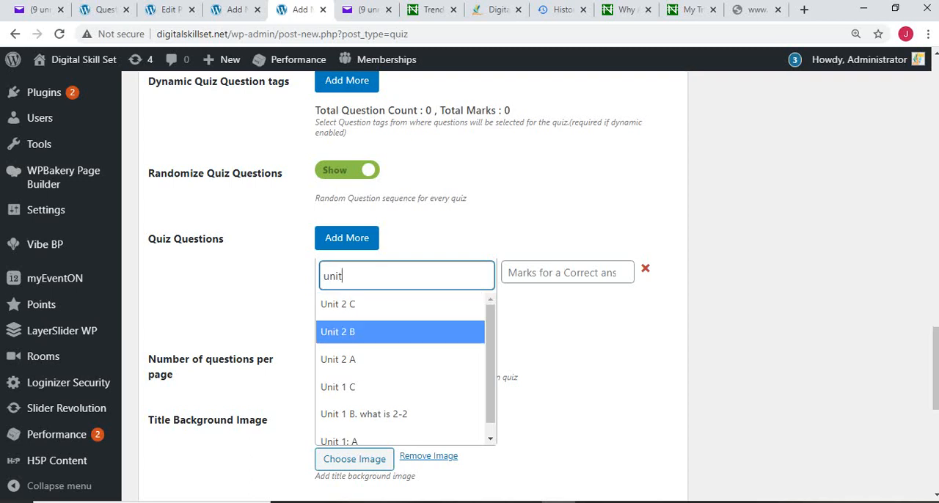
key("Up")
key("Down")
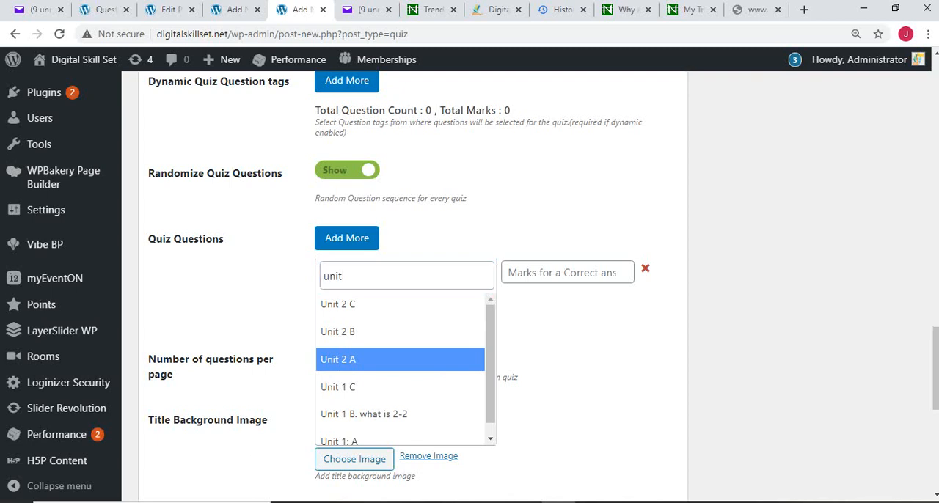
key("Return")
left_click(567, 272)
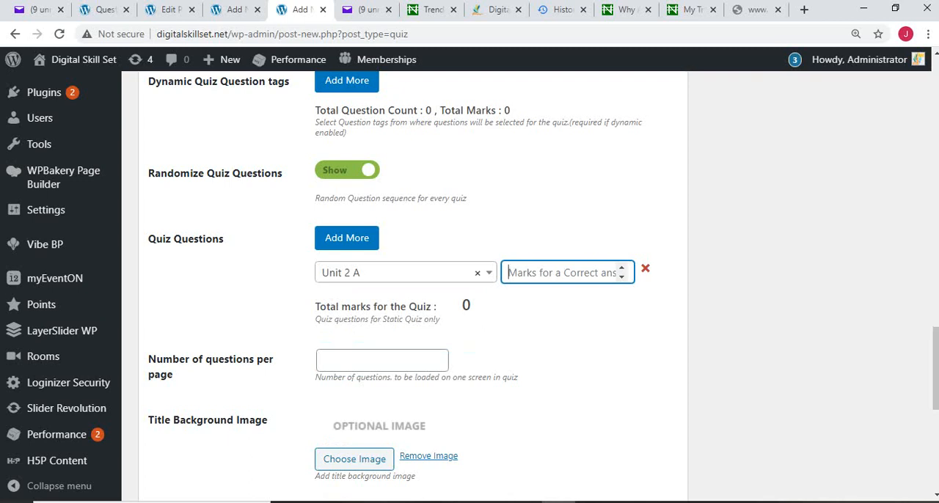
type("3")
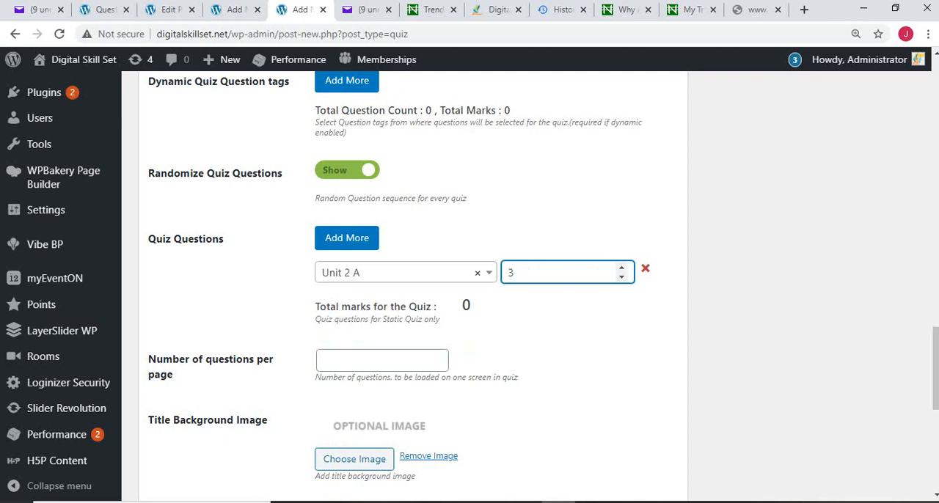
type("0")
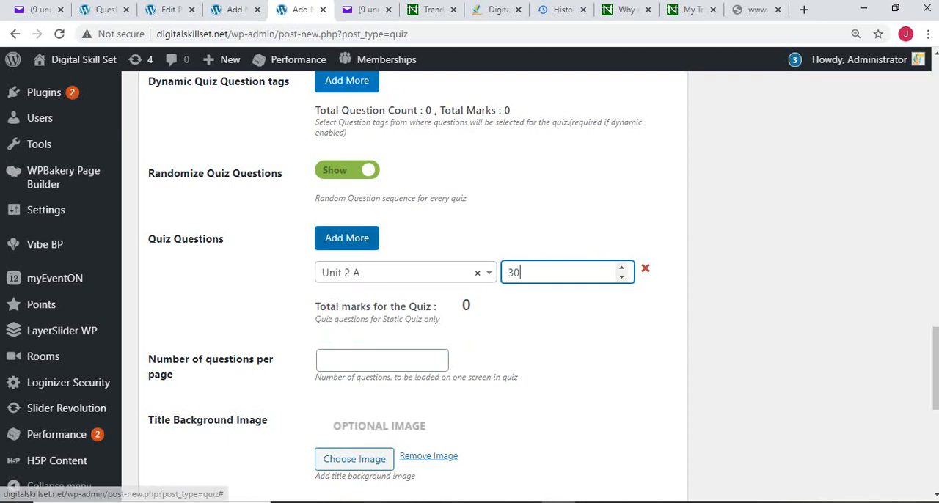
Step: Add Unit 2 B as the second quiz question, worth 30 marks for a correct answer
left_click(371, 239)
left_click(405, 300)
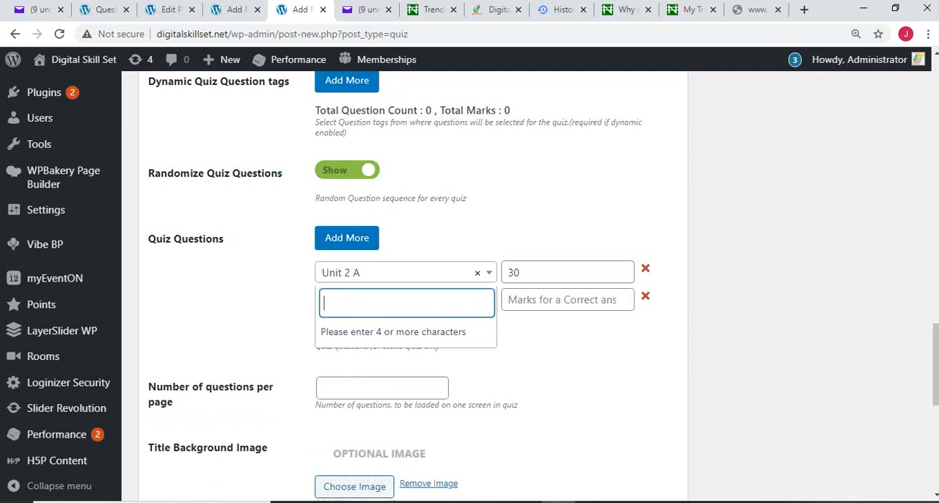
type("unit")
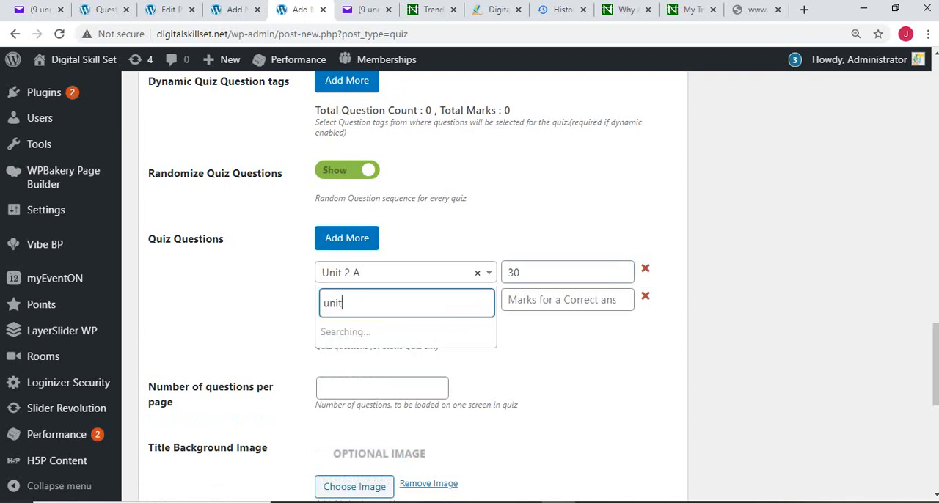
key("Down")
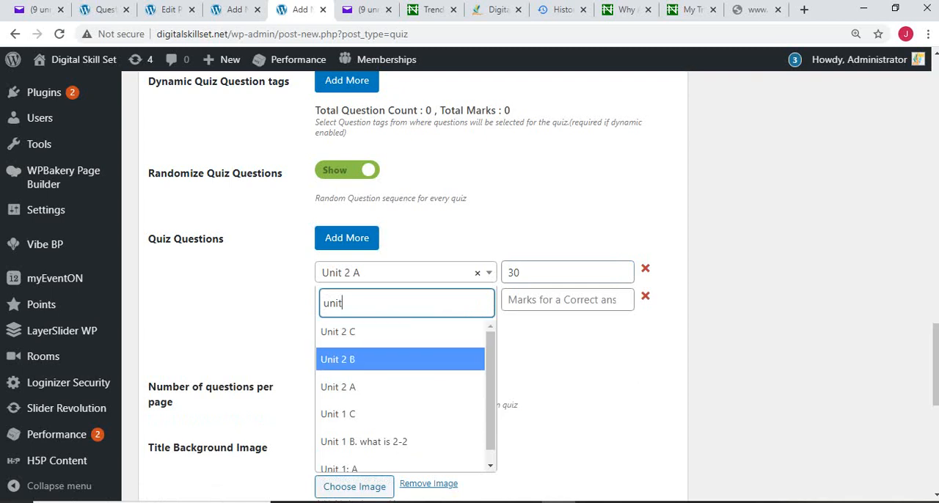
key("Return")
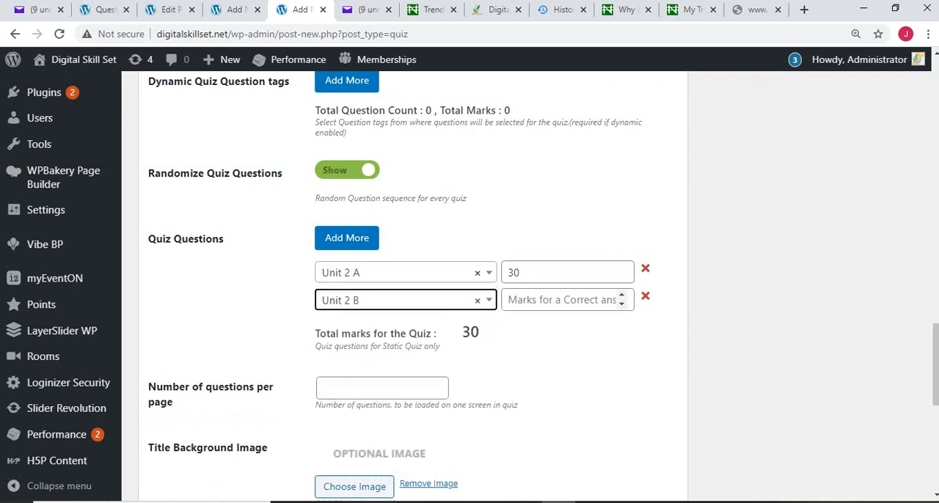
left_click(567, 300)
type("30")
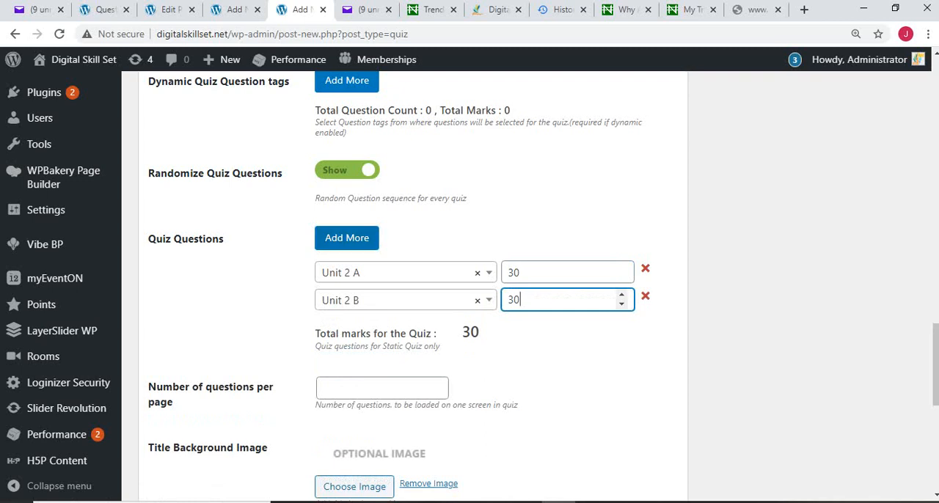
Step: Add Unit 2 C as the third quiz question and give it 30 marks for a correct answer
left_click(347, 237)
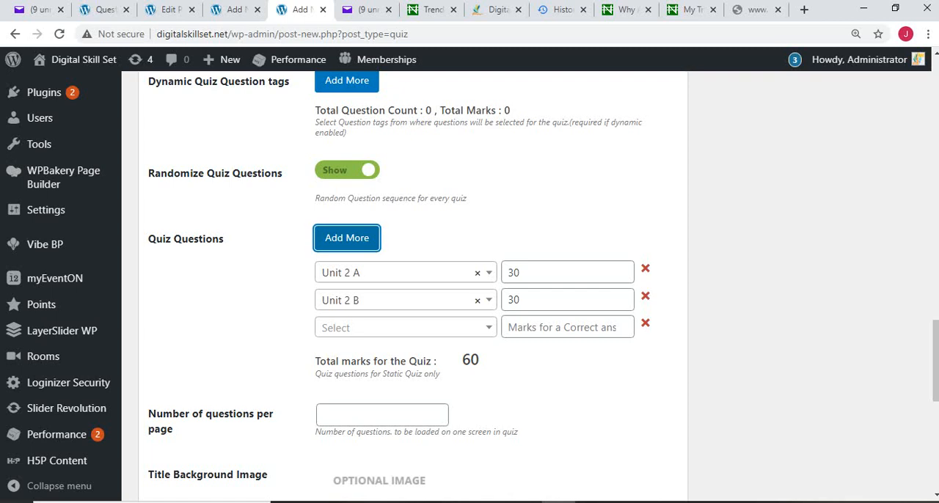
left_click(406, 328)
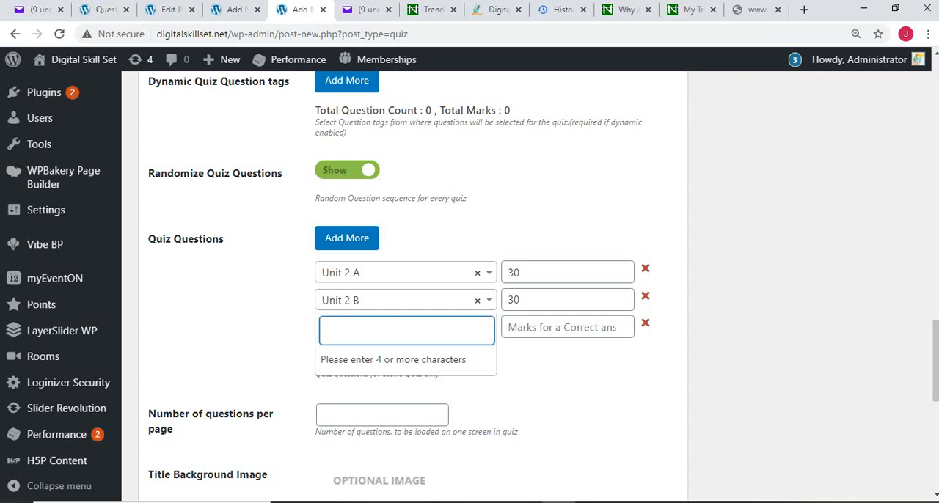
type("unit")
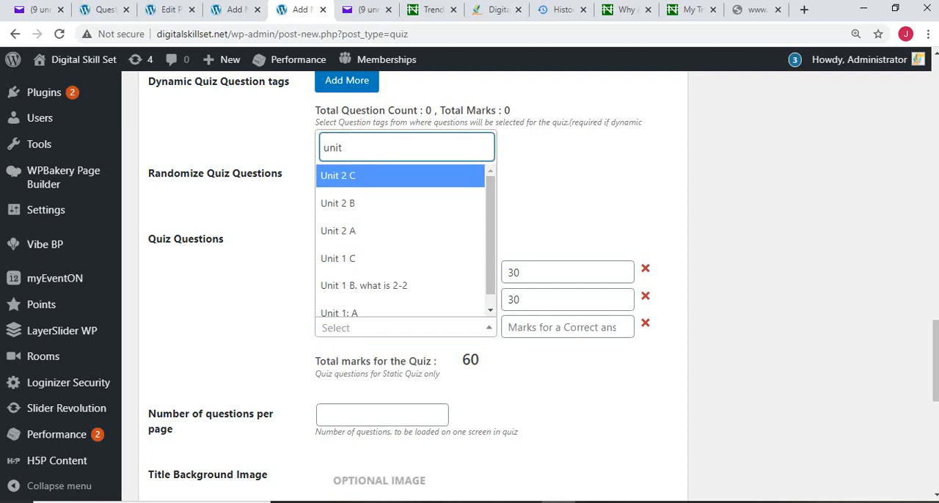
key("Return")
left_click(562, 327)
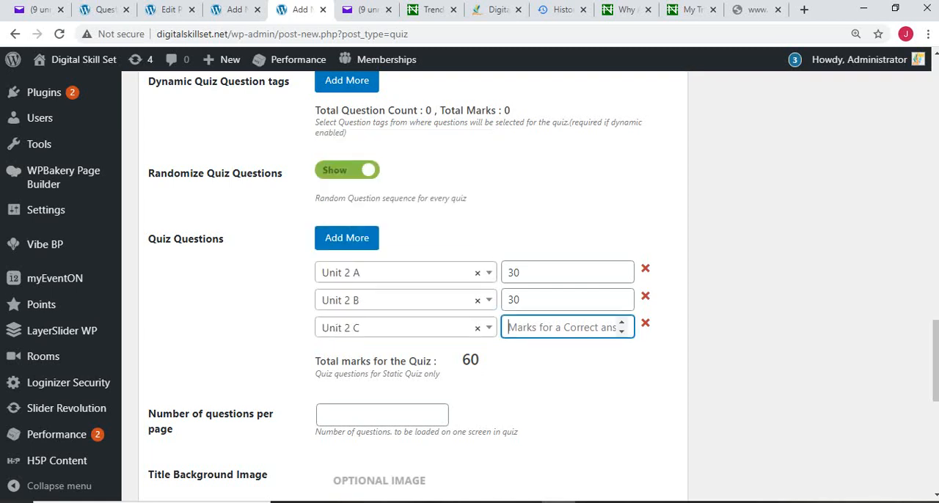
type("30")
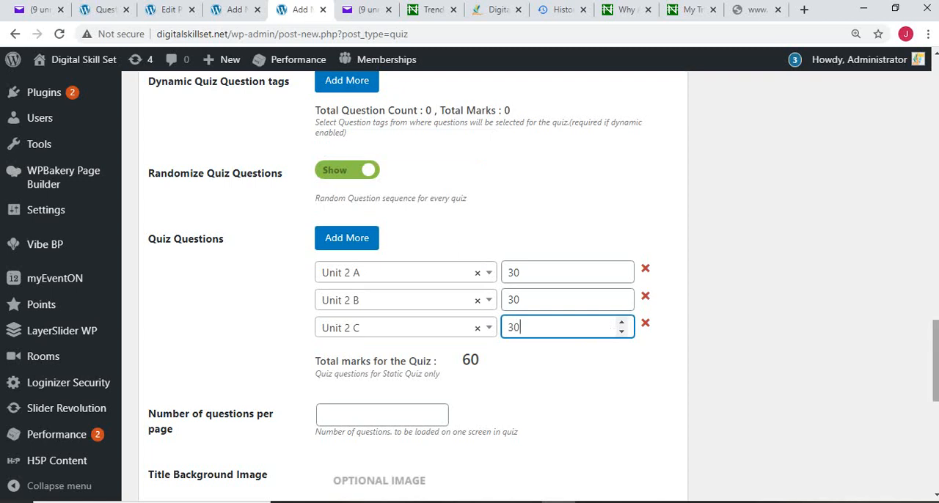
left_click(562, 300)
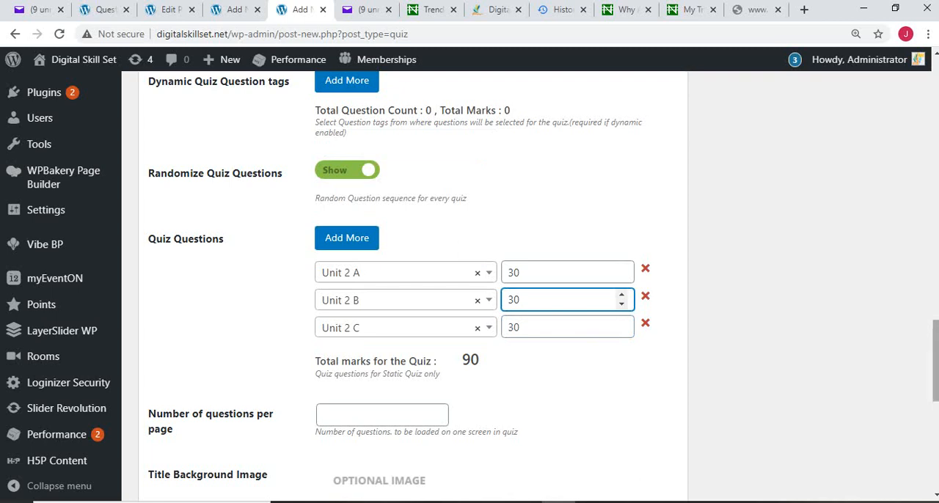
Step: Set the quiz's number of questions per page to 1
scroll(469, 286, "down", 2)
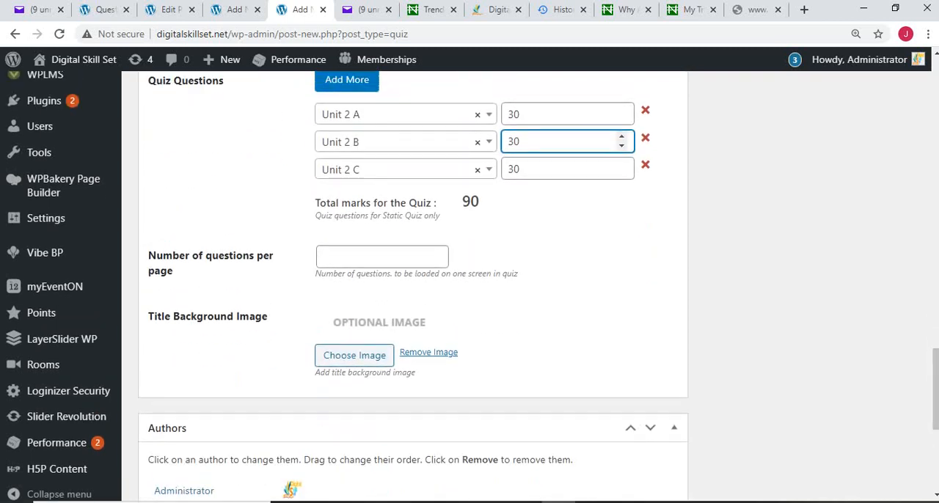
left_click(382, 257)
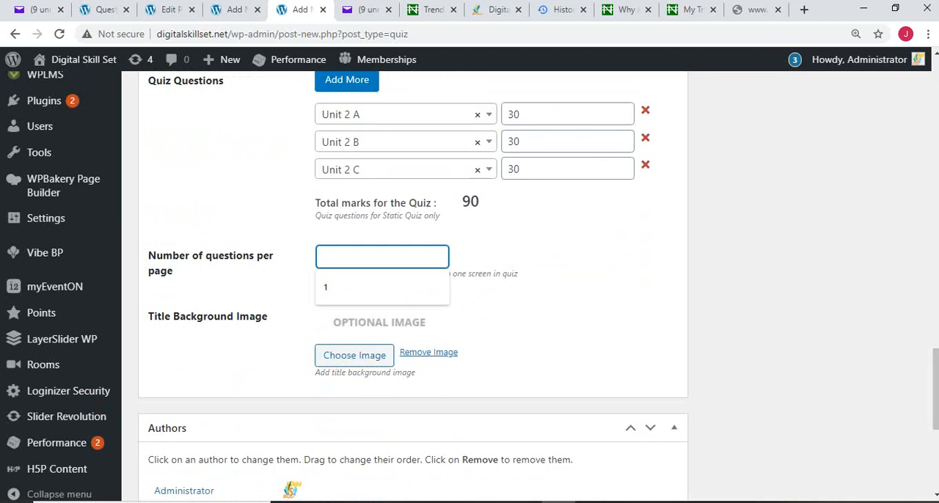
type("1")
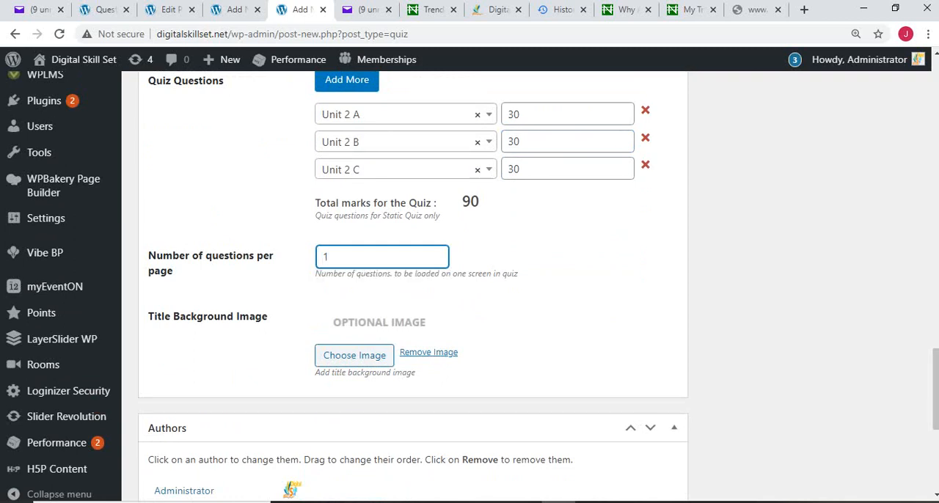
Step: Publish the Unit 2 Quiz and return to the course's edit page at its curriculum
scroll(413, 286, "down", 2)
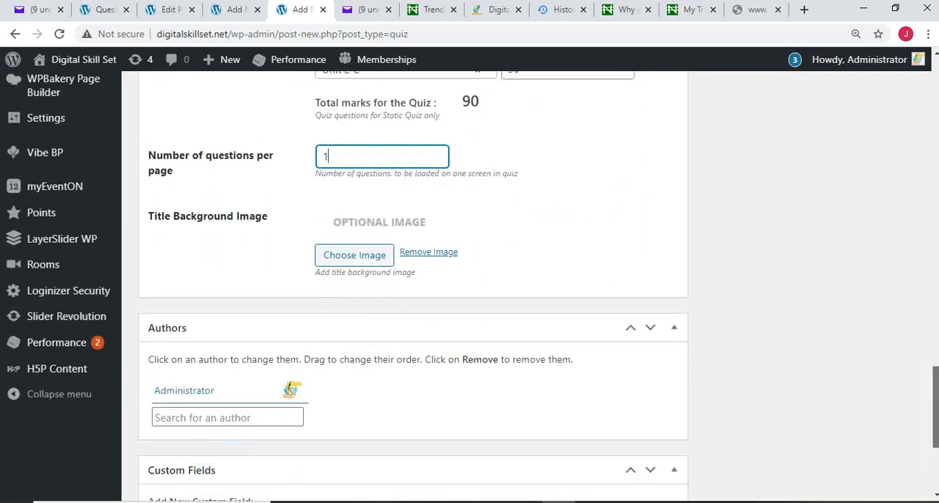
scroll(413, 286, "up", 20)
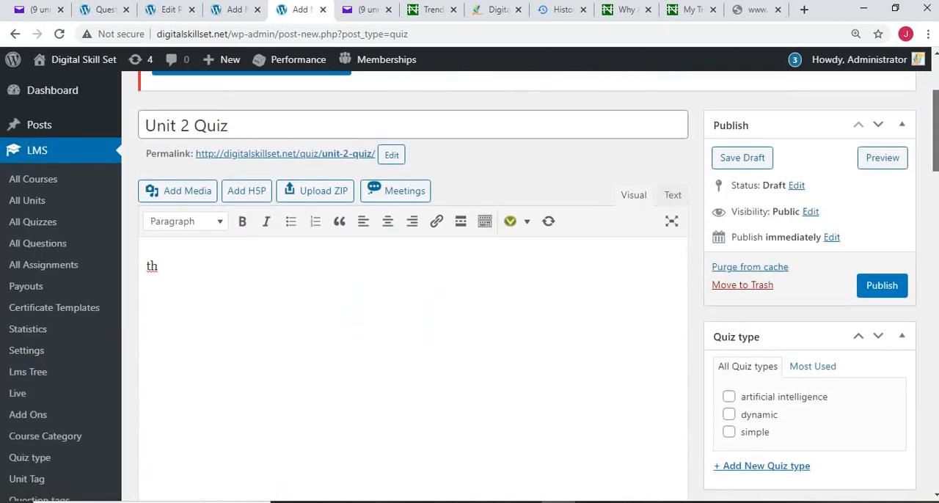
scroll(413, 286, "down", 2)
left_click(900, 168)
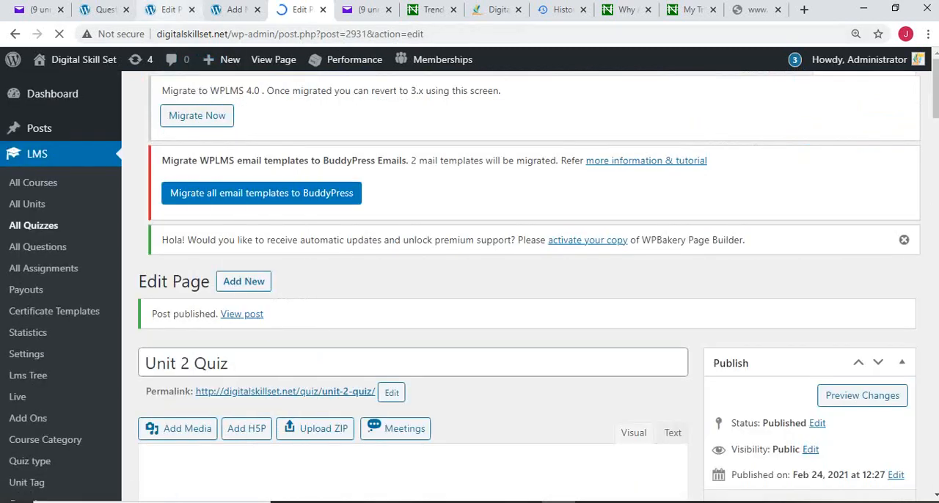
left_click(168, 9)
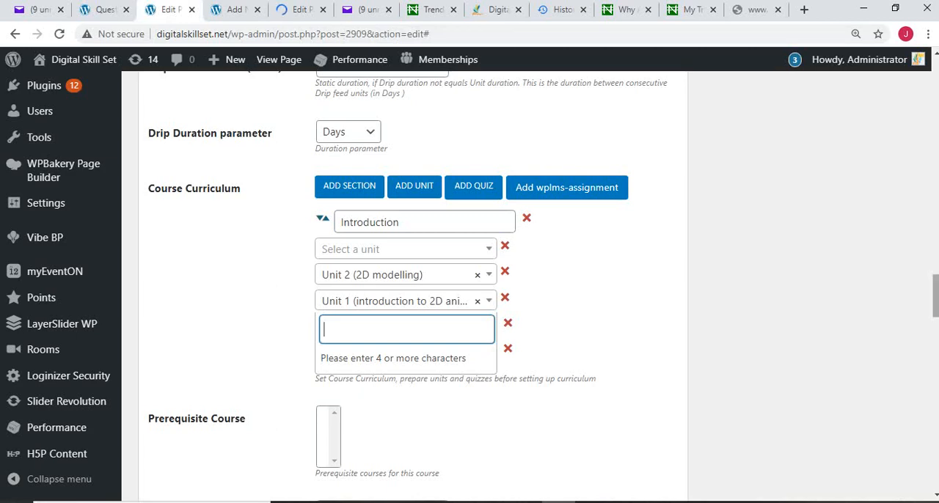
Step: Select Unit 2 Quiz for the empty quiz entry above Unit 1 quiz in the course curriculum
scroll(411, 286, "up", 15)
scroll(411, 286, "up", 5)
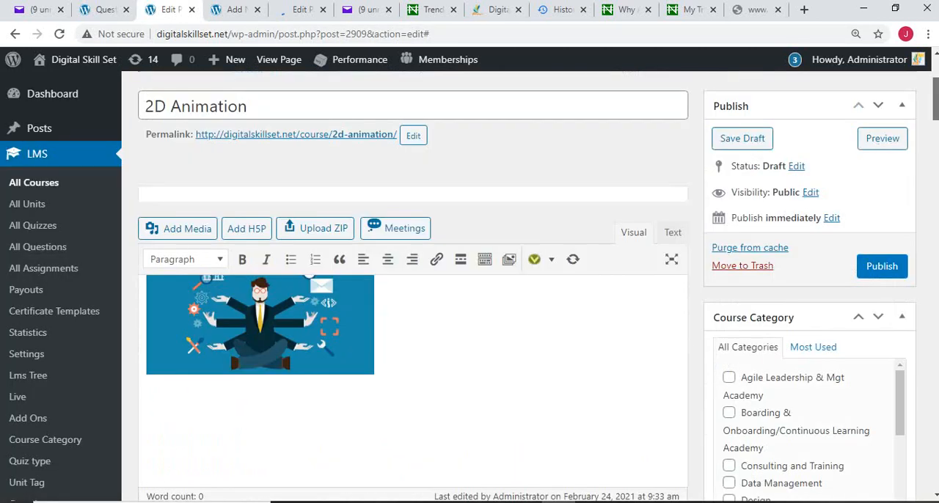
scroll(411, 286, "down", 20)
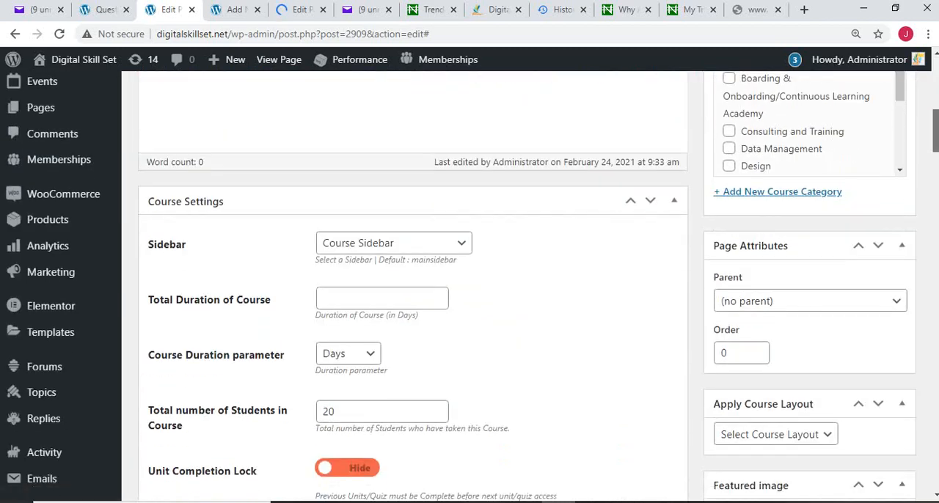
scroll(410, 286, "down", 9)
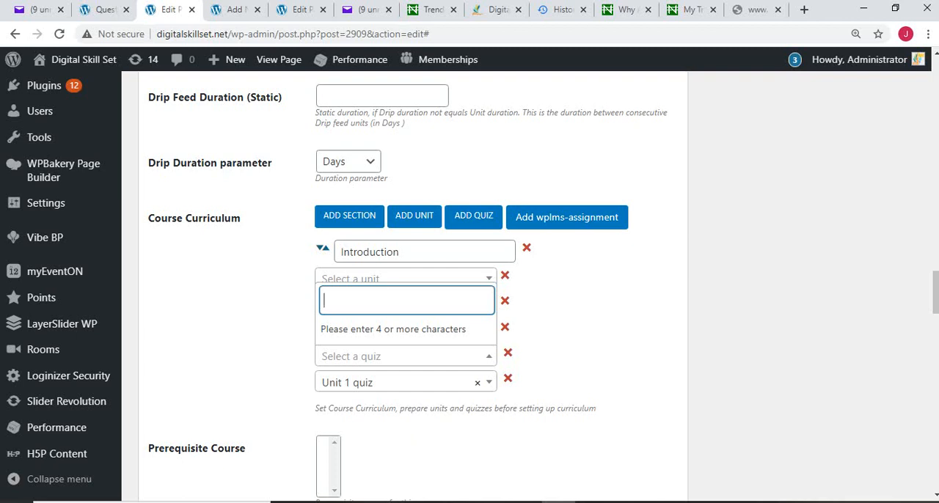
type("unit")
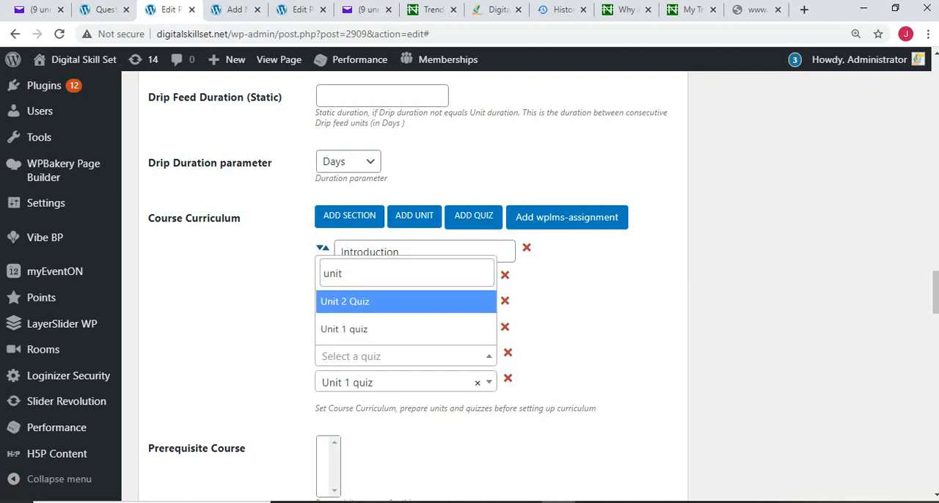
key("Return")
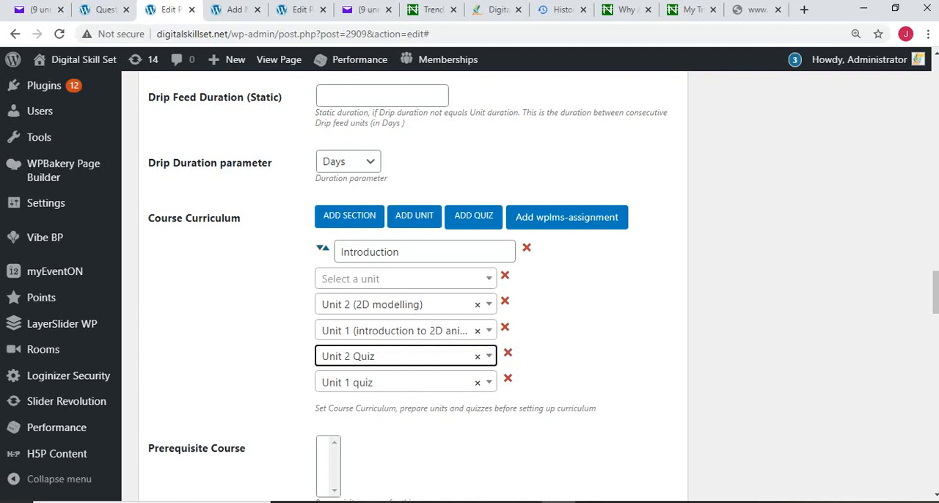
Step: Increase the number of times a student can retake the course
scroll(403, 360, "down", 2)
scroll(469, 278, "down", 3)
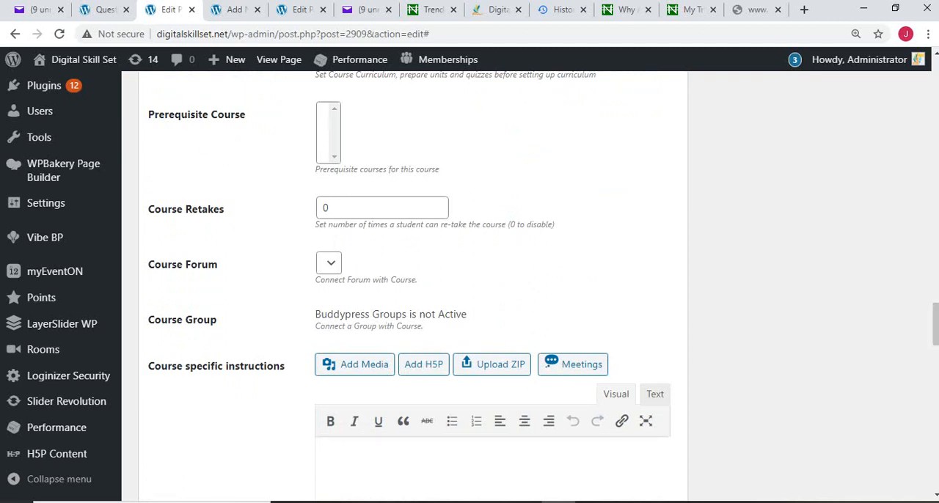
left_click(327, 133)
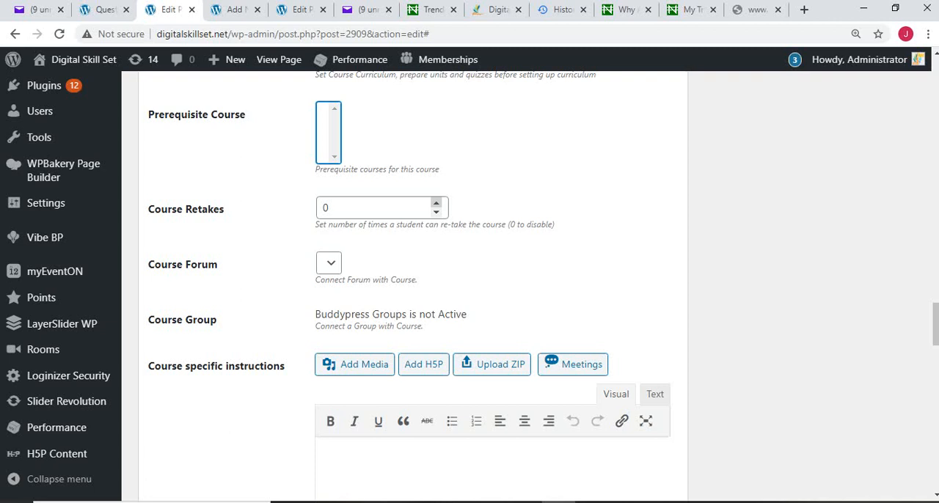
left_click(436, 202)
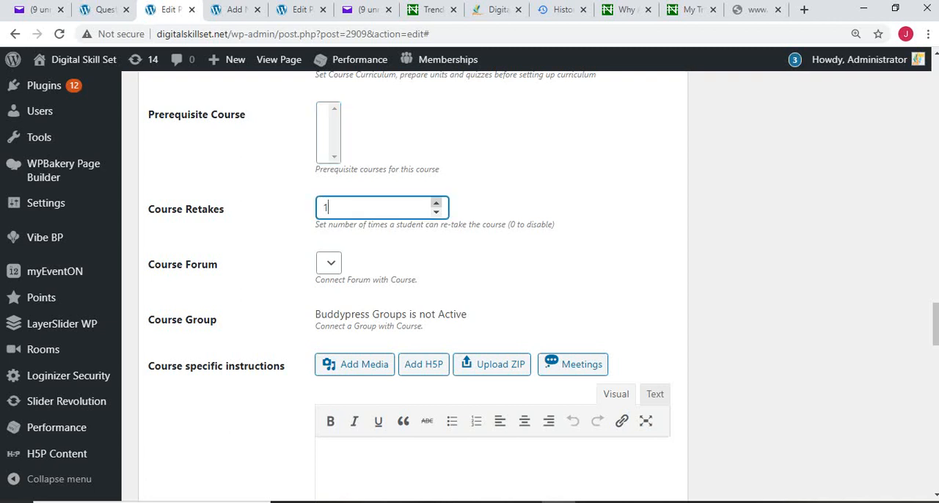
left_click(437, 203)
Step: Write "Thank you for taking 2D Animation" as the course completion message
mouse_move(935, 325)
left_mouse_down()
mouse_move(935, 346)
mouse_move(935, 338)
left_mouse_up()
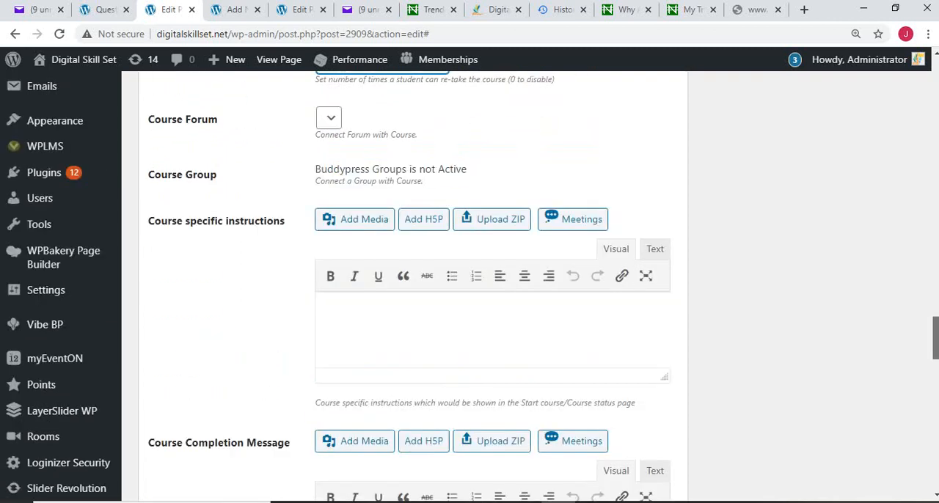
left_click(325, 313)
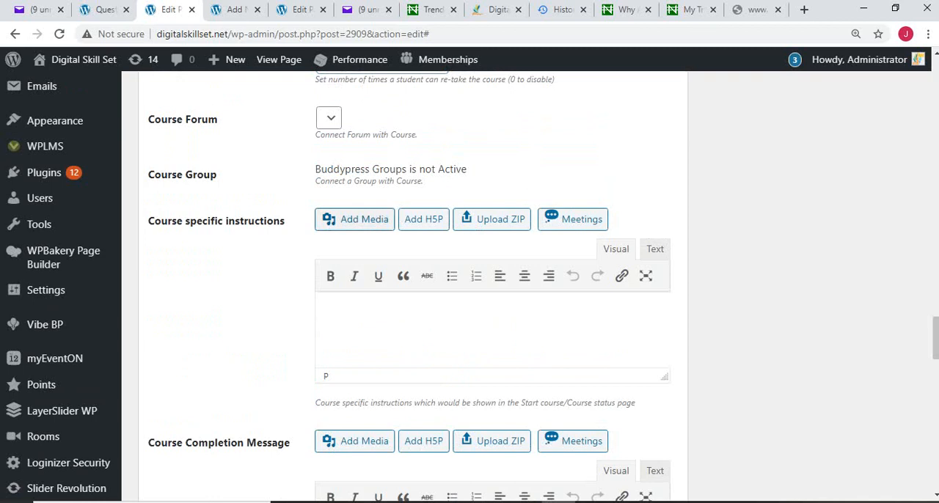
scroll(470, 286, "down", 1)
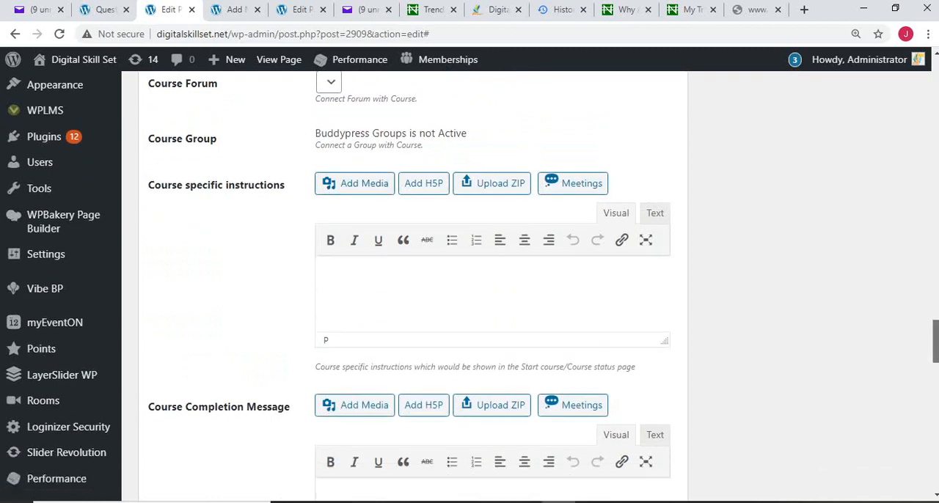
scroll(470, 286, "down", 2)
left_click(324, 310)
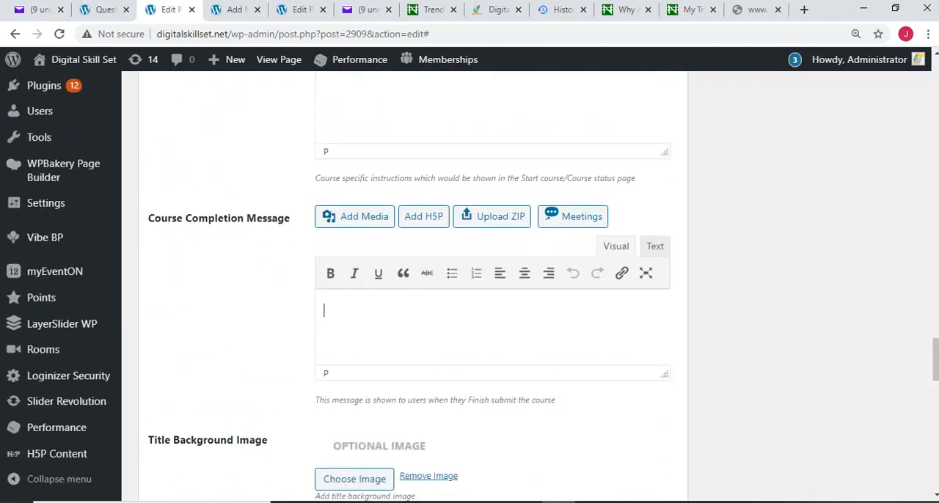
type("Thank you f")
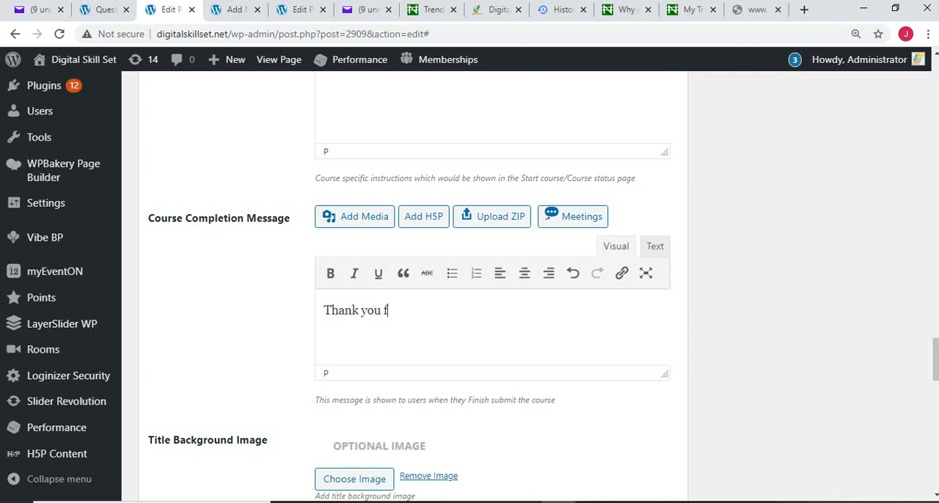
type("or taking 2D")
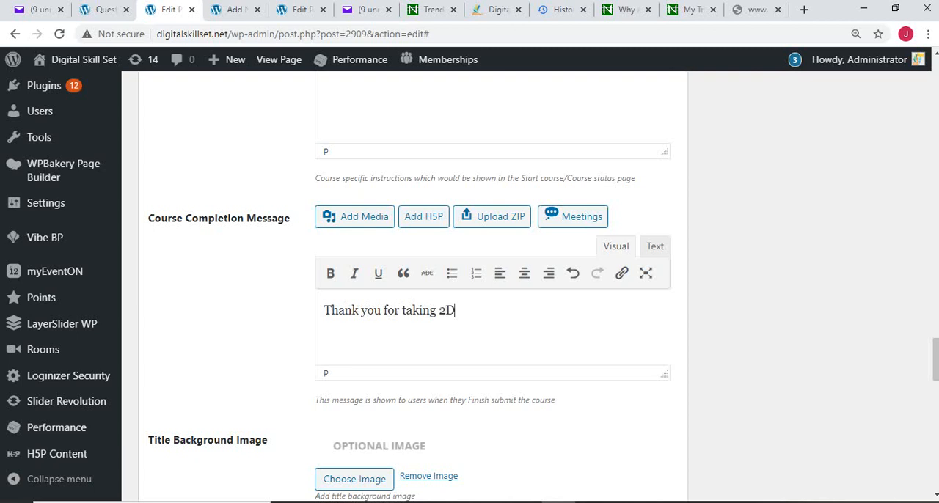
type(" Animation")
Step: Switch the Apply for Course option in the course membership settings on and back off
scroll(413, 286, "down", 5)
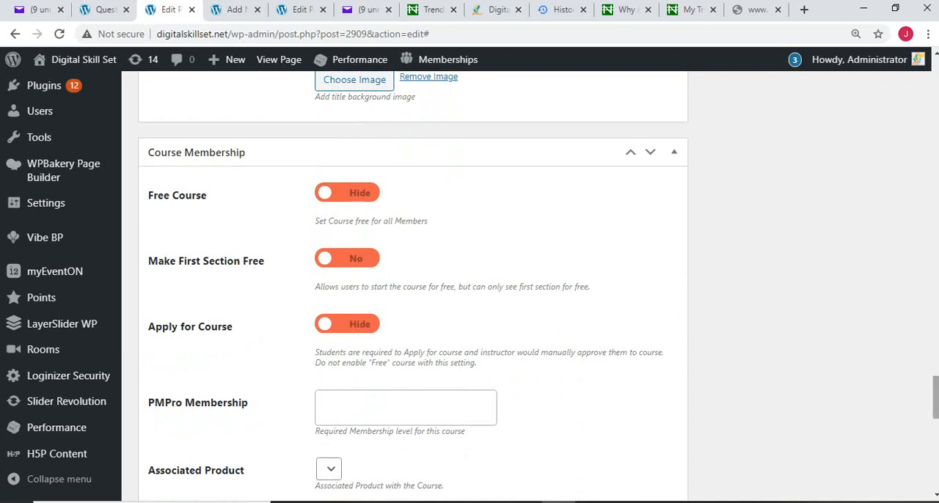
scroll(935, 400, "down", 1)
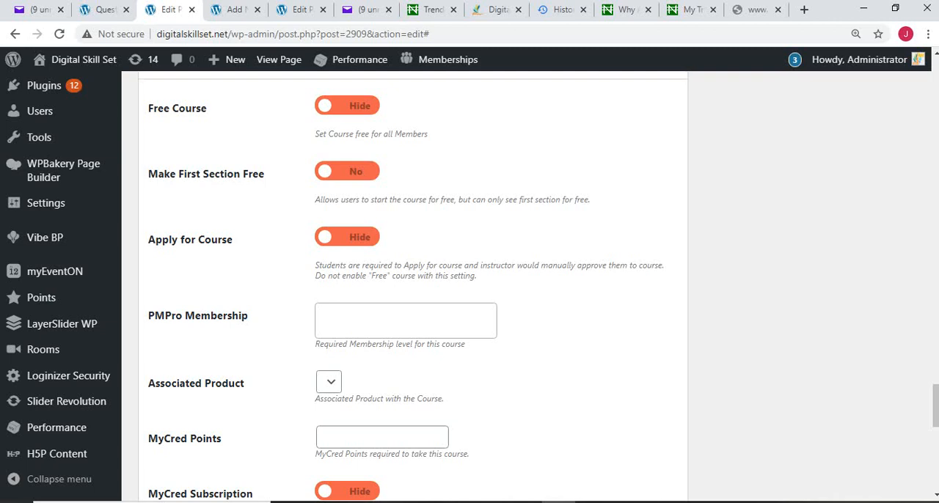
left_click(347, 237)
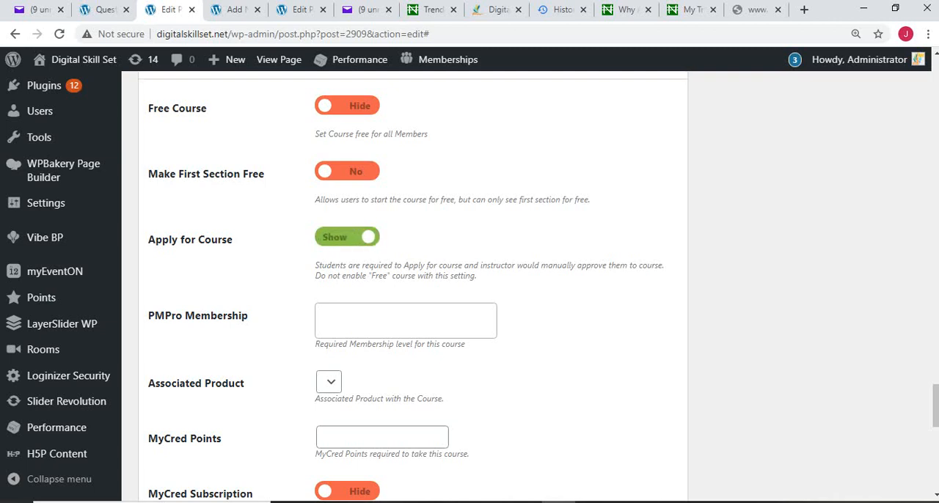
left_click(347, 237)
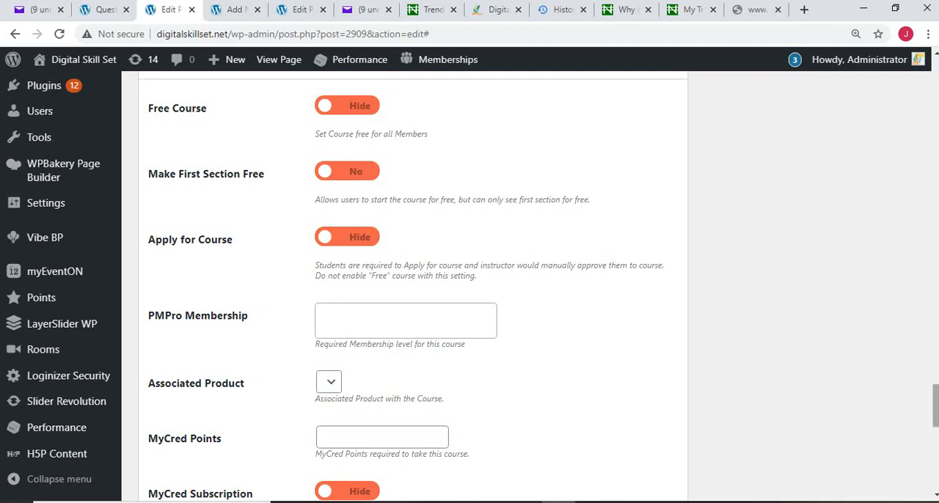
left_click_drag(935, 405, 935, 431)
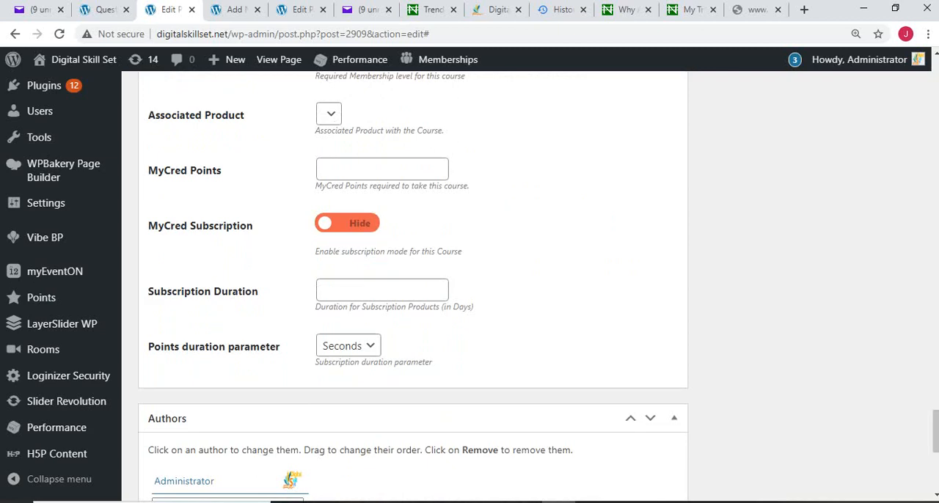
Step: Turn on Unit Completion Lock, Offline Course, Show Unit content in Curriculum and Hide Course Button after subscription in the course settings
left_click_drag(935, 431, 935, 152)
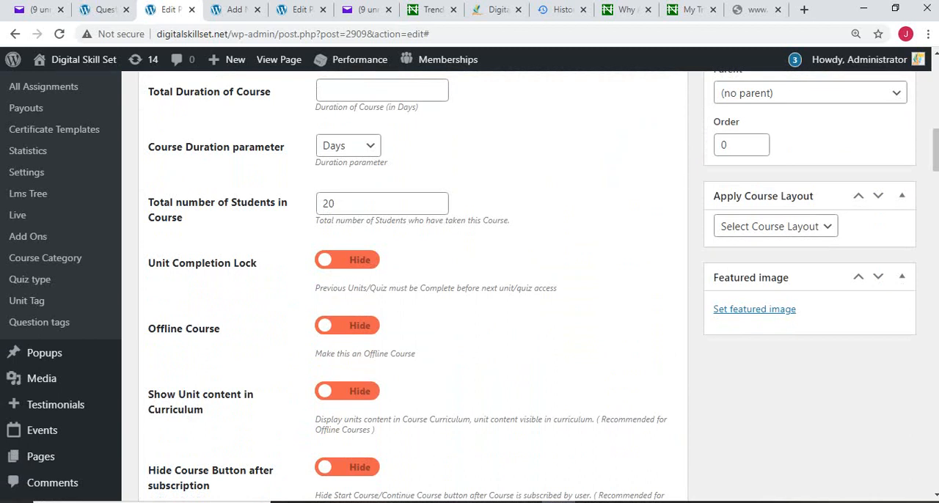
left_click(347, 260)
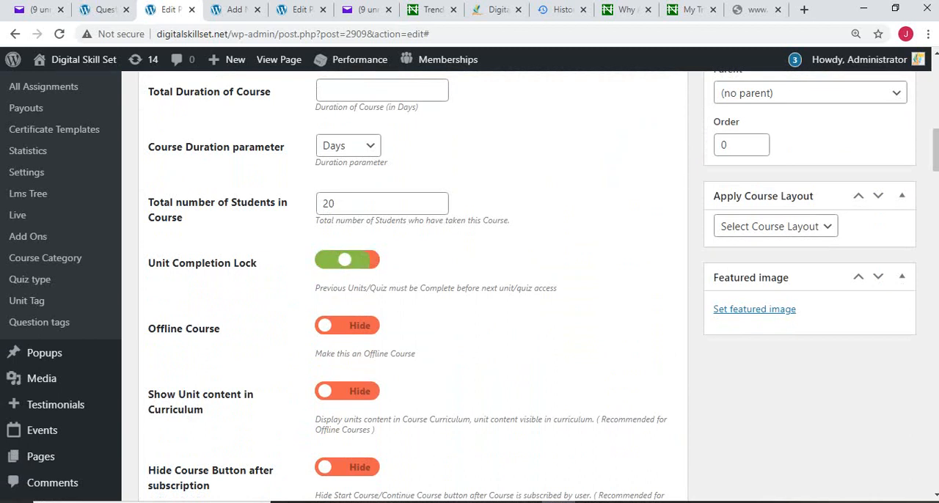
left_click(347, 325)
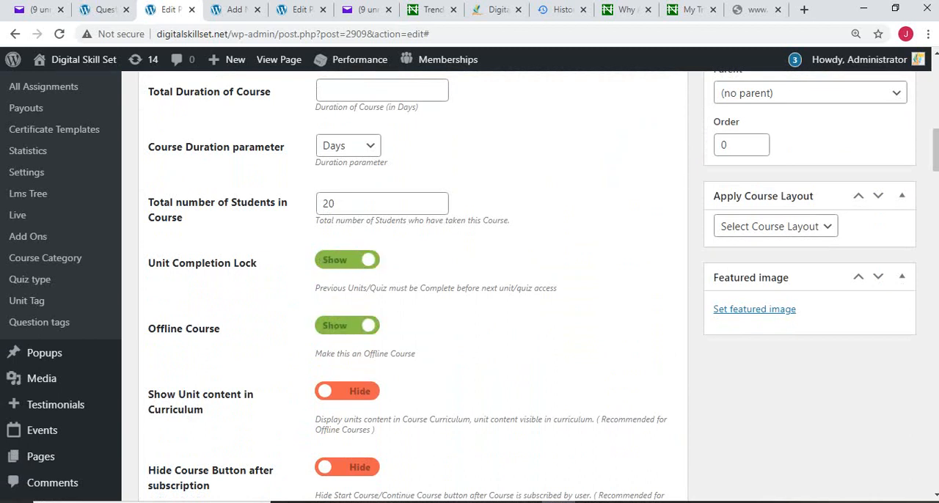
left_click(347, 391)
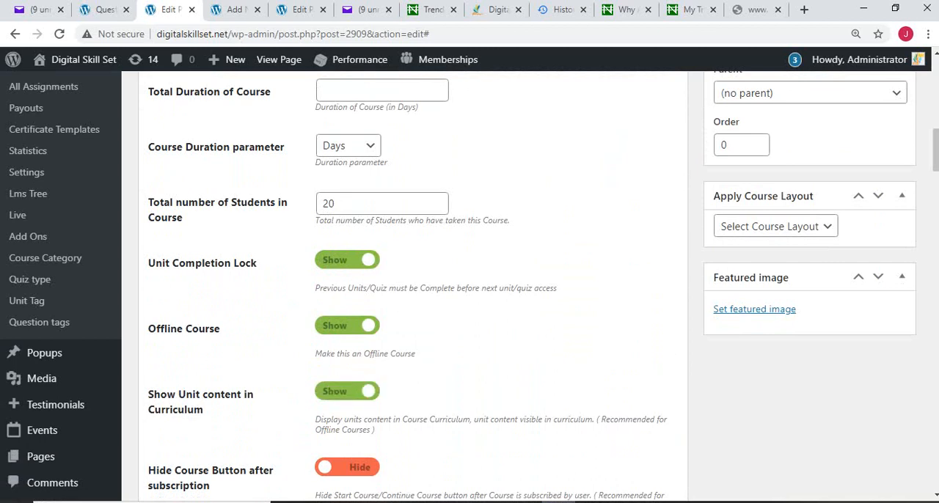
left_click(347, 468)
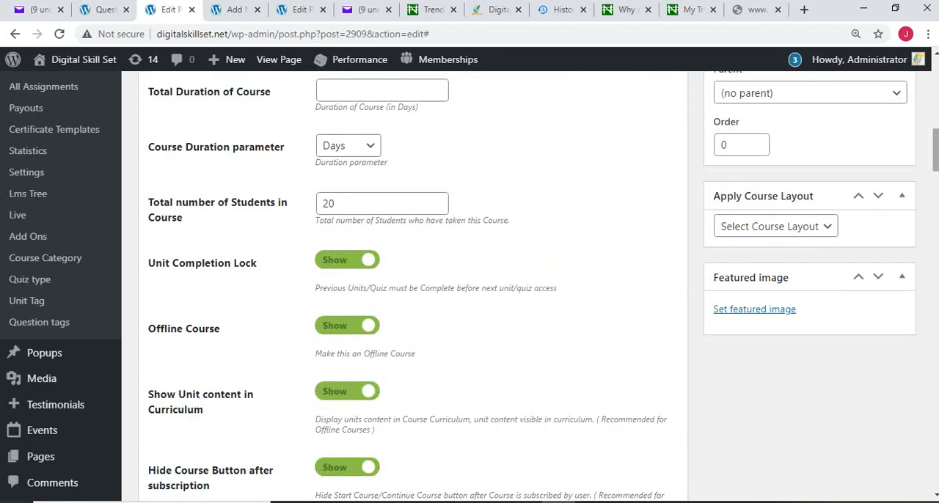
Step: Turn on Display Course Progress on Course home, Time based Course Progress, Post Course Reviews from Course Home and Auto Evaluation
scroll(469, 286, "down", 5)
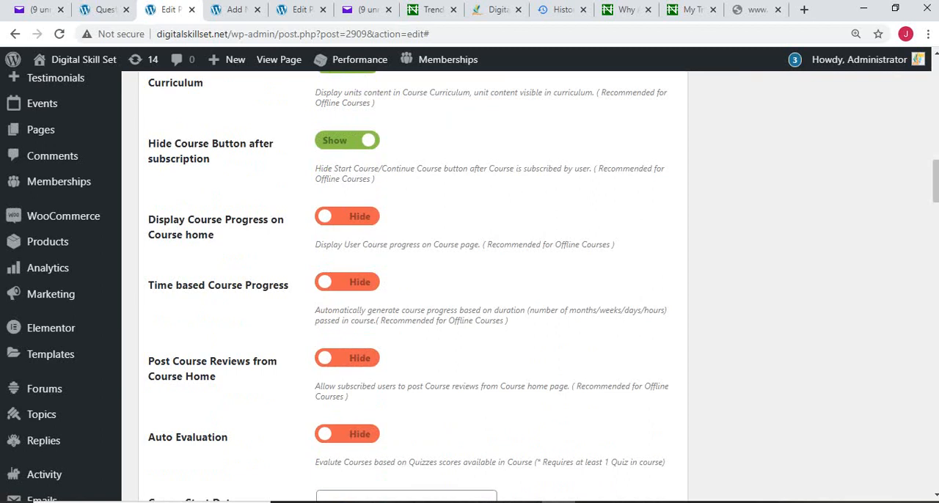
left_click(347, 216)
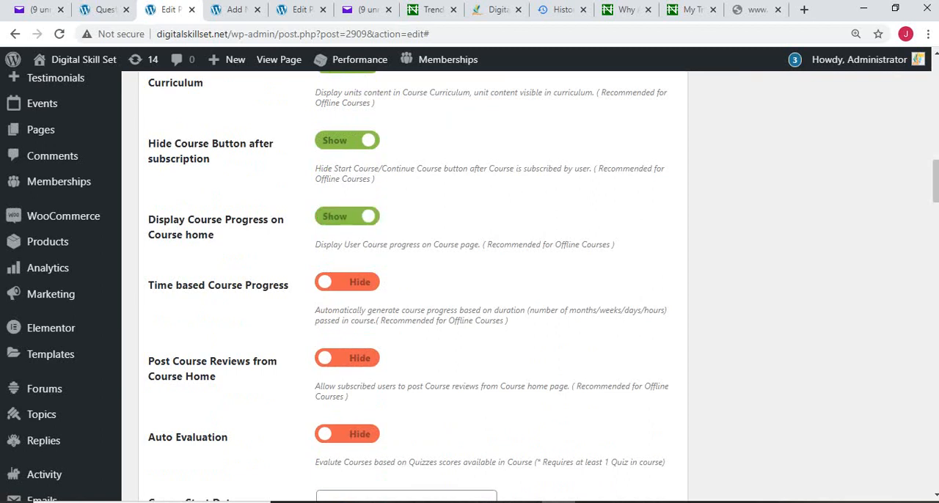
left_click(347, 282)
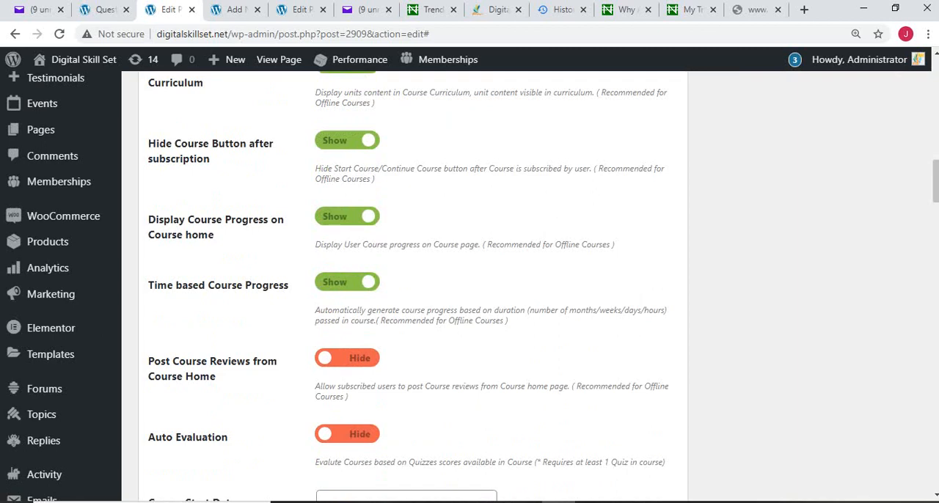
left_click(347, 358)
left_click(347, 434)
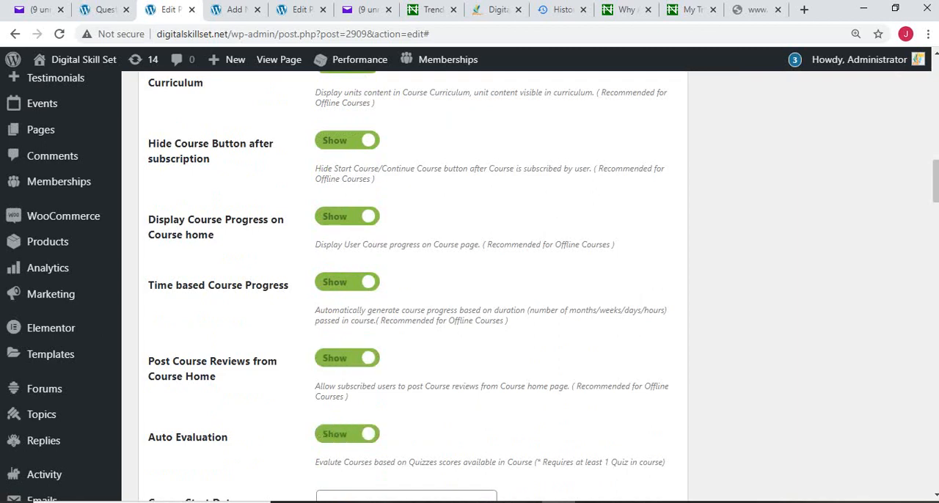
Step: Review the remaining course settings and the curriculum, and check the course outline table in the Word document
scroll(411, 286, "down", 9)
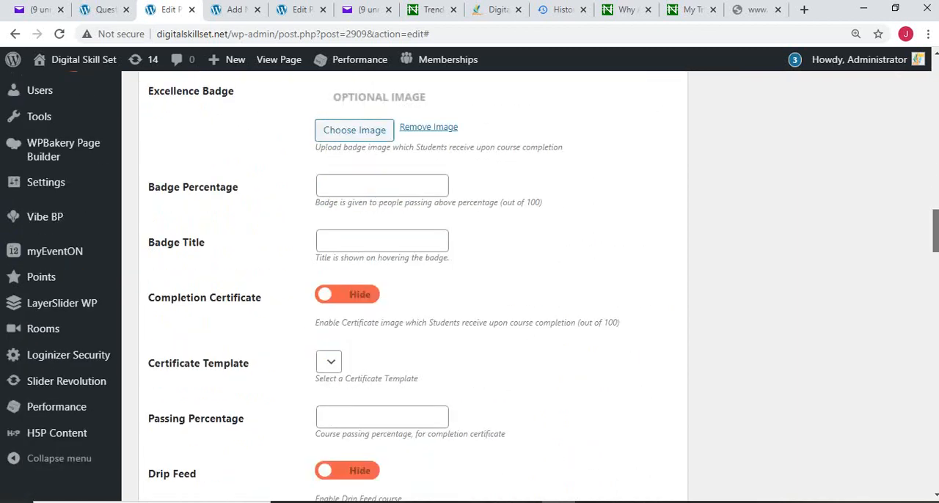
scroll(410, 286, "down", 7)
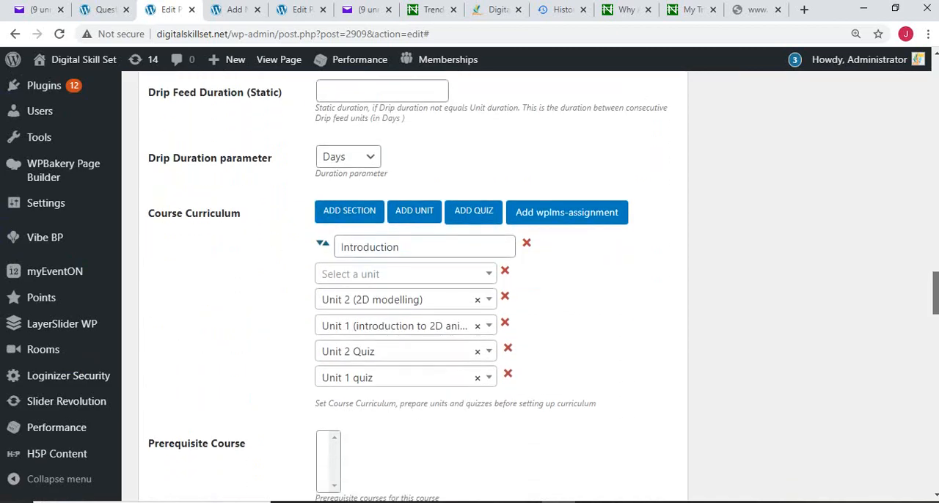
scroll(411, 286, "up", 6)
scroll(469, 286, "up", 6)
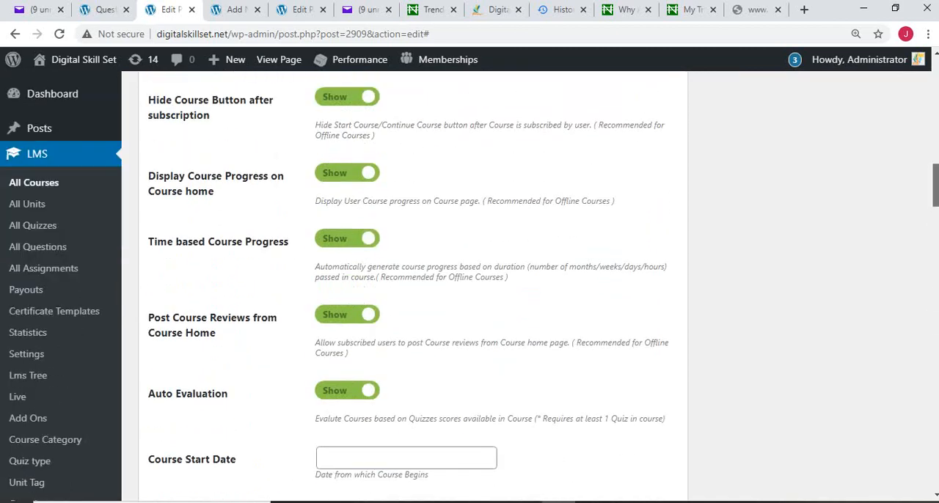
scroll(469, 286, "down", 10)
scroll(470, 286, "down", 6)
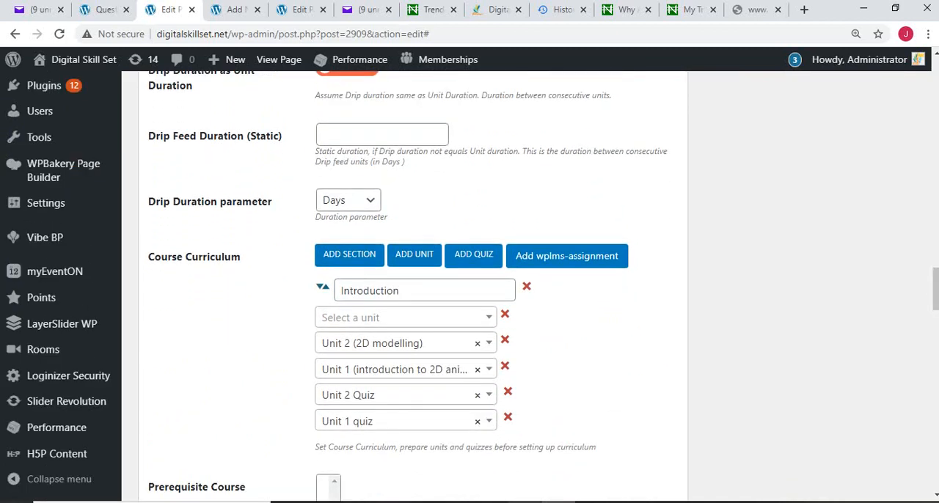
left_click(457, 502)
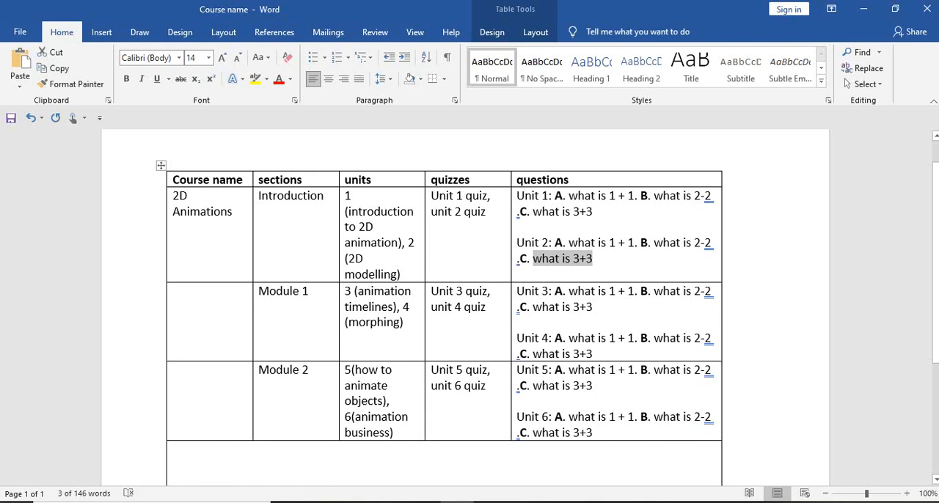
mouse_move(560, 501)
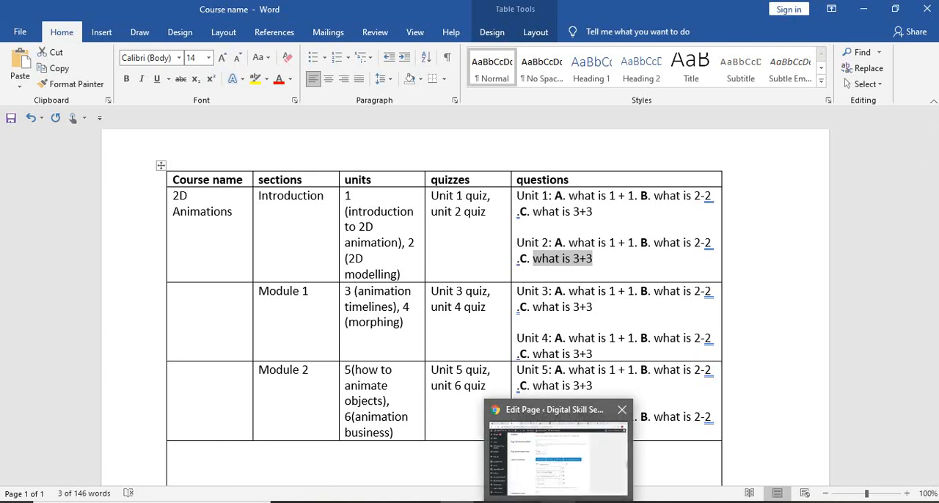
left_click(560, 461)
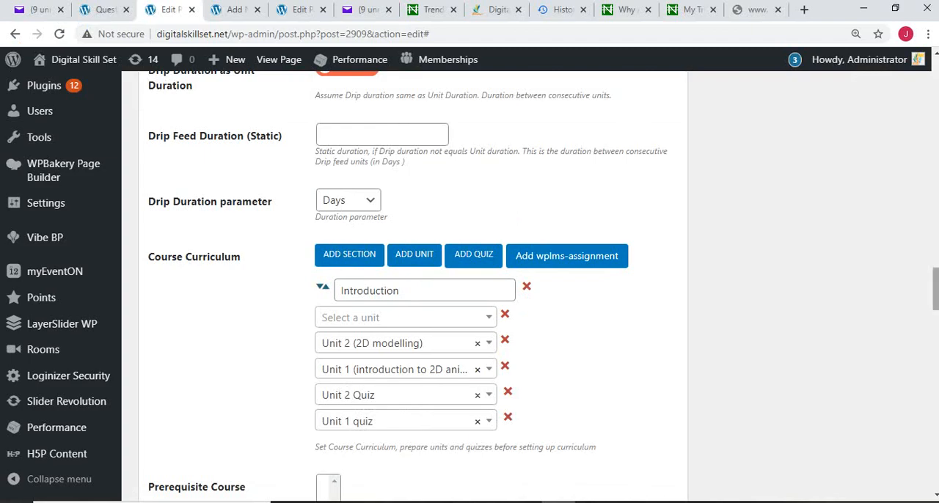
Step: Check the course categories, including Project Management, Technology and Design, in the Courses list on the Digital Skill Set home page
scroll(410, 286, "up", 20)
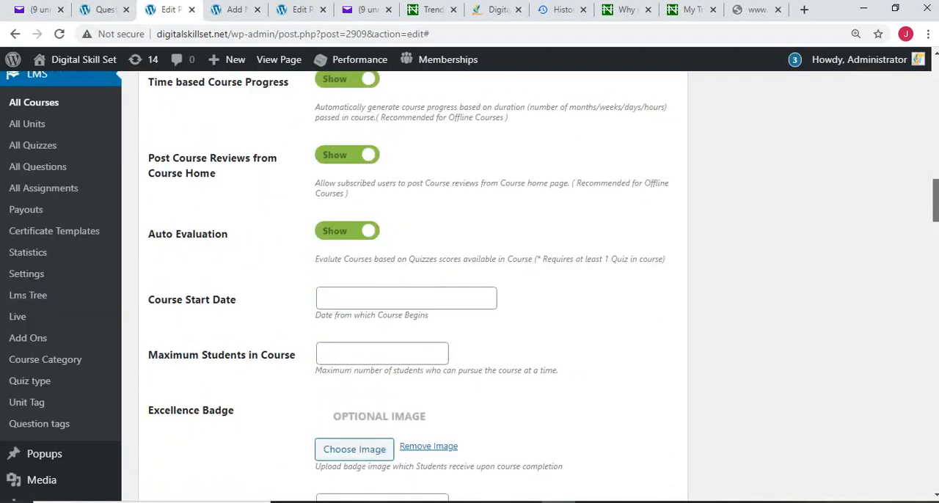
scroll(411, 286, "up", 5)
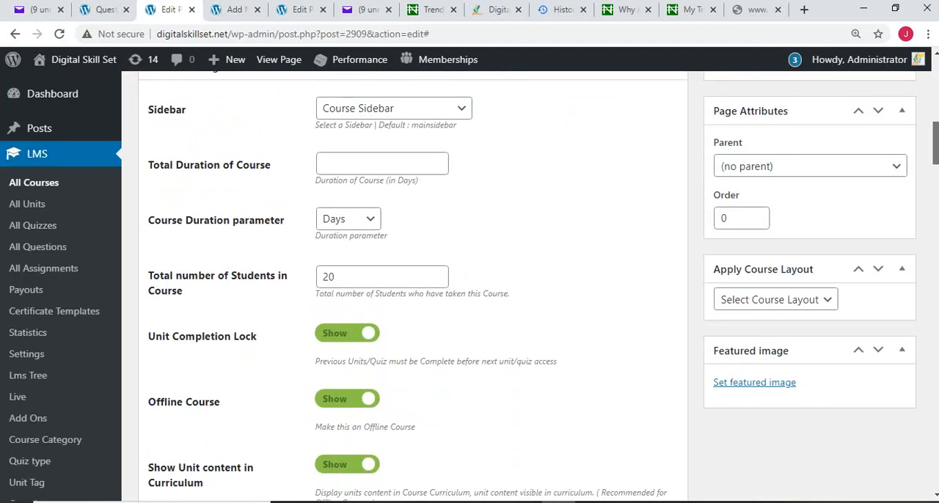
scroll(410, 286, "up", 4)
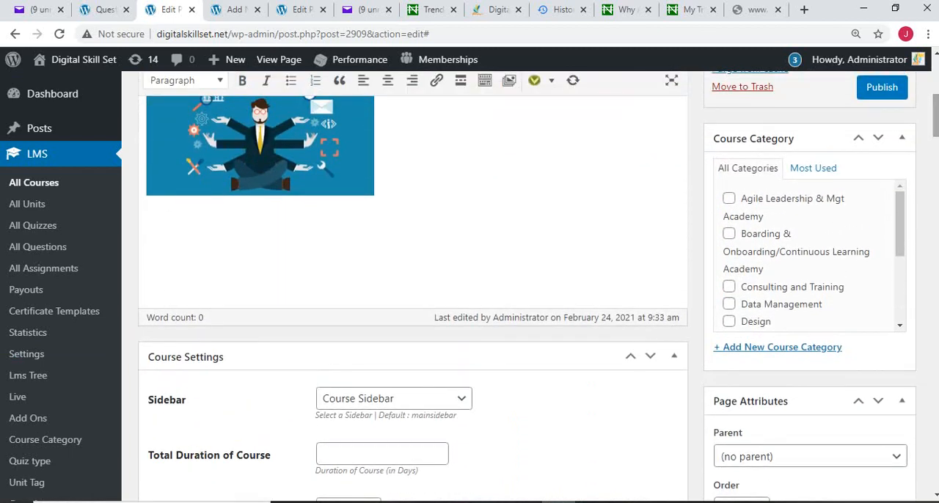
scroll(411, 286, "up", 5)
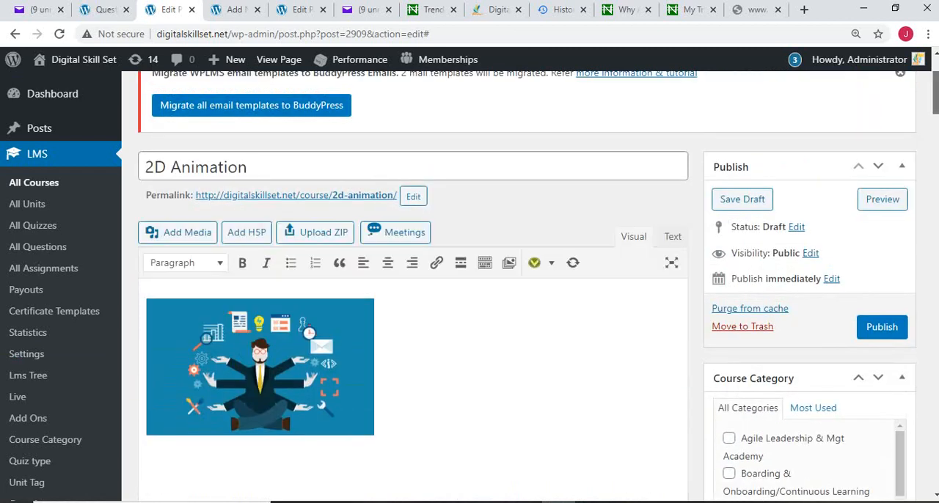
scroll(411, 286, "down", 1)
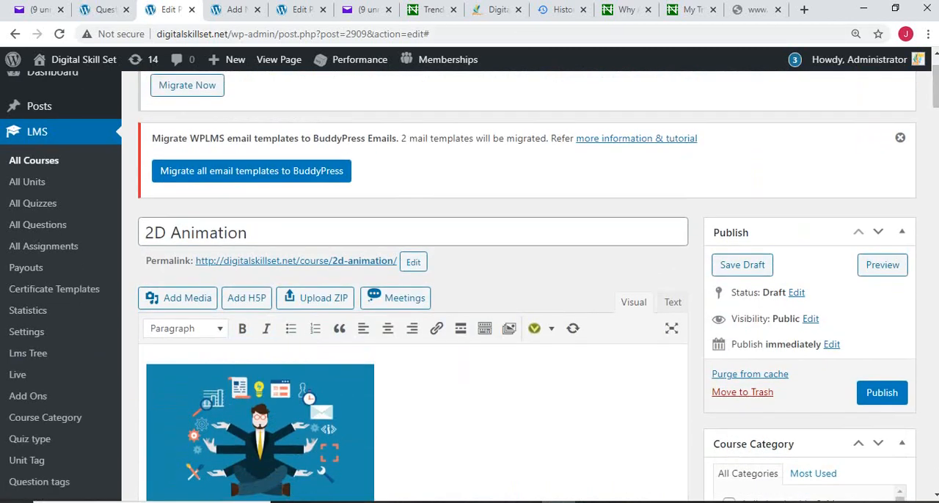
left_click(498, 10)
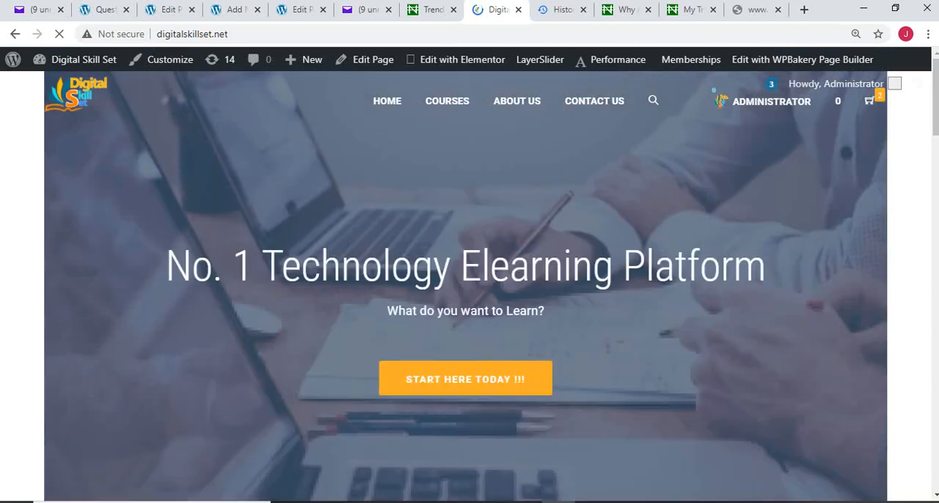
mouse_move(446, 101)
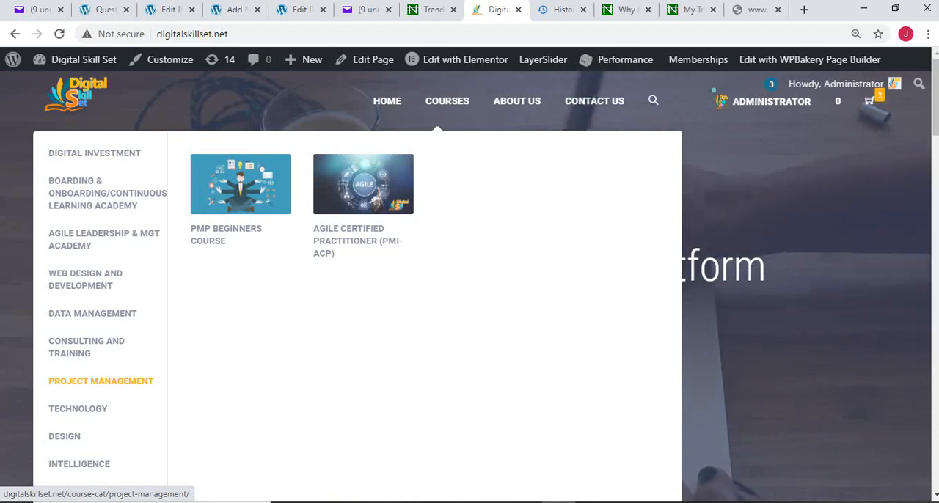
mouse_move(77, 408)
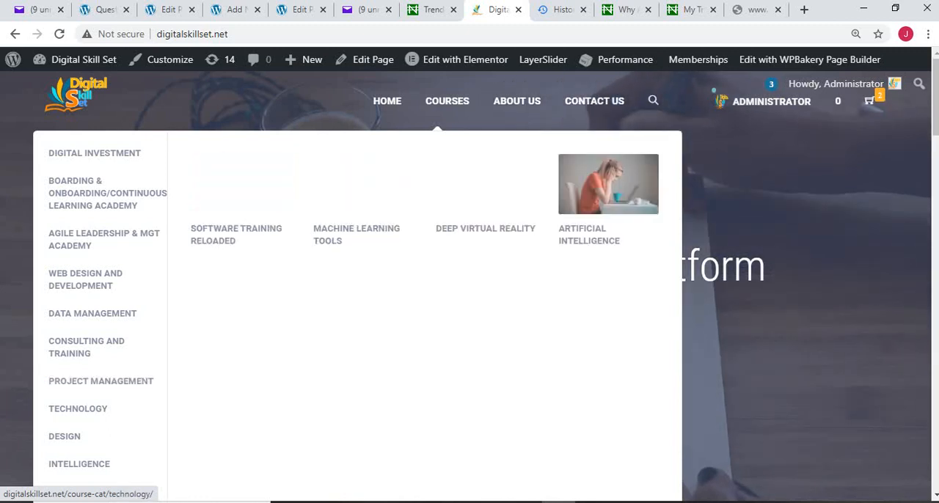
mouse_move(65, 436)
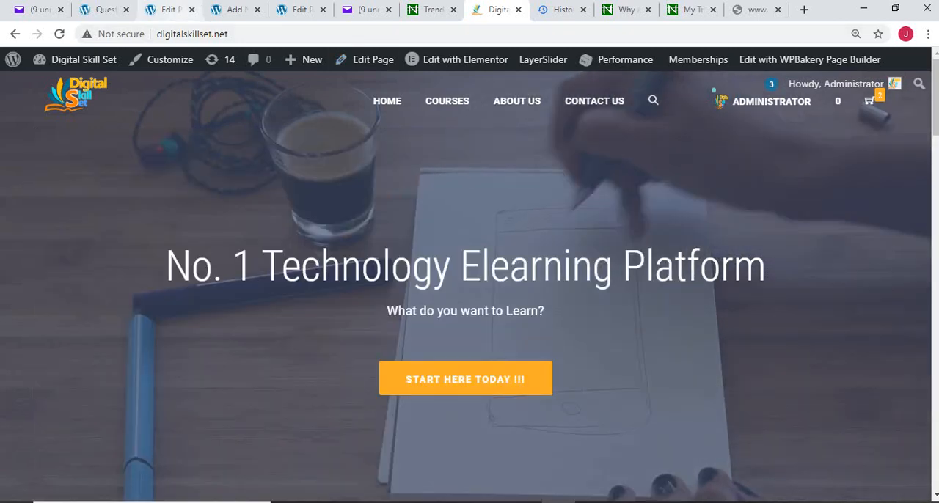
Step: Return to editing the 2D Animation course, assign it to the Design category and publish it
left_click(167, 9)
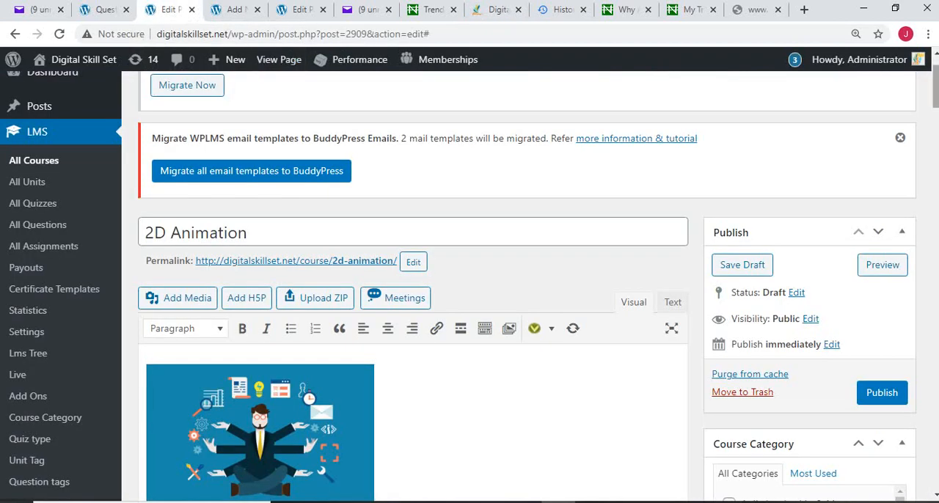
scroll(469, 283, "down", 4)
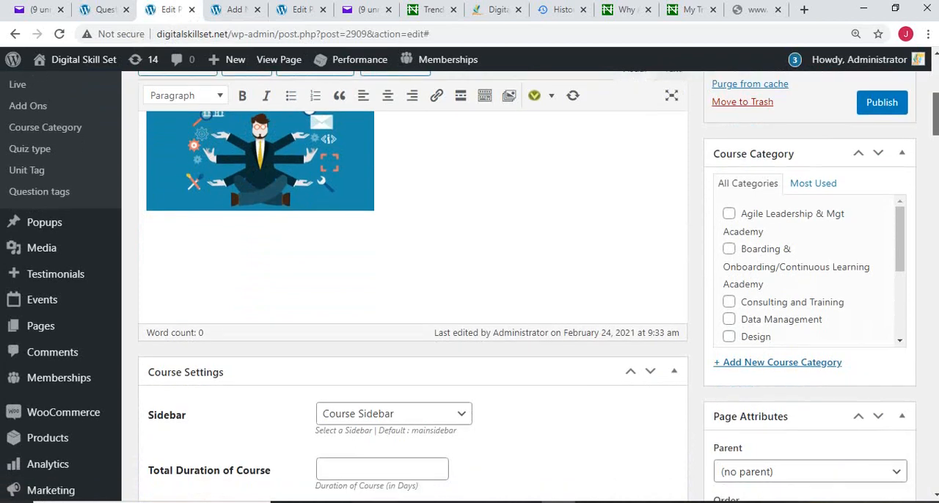
scroll(470, 283, "down", 2)
scroll(469, 283, "down", 1)
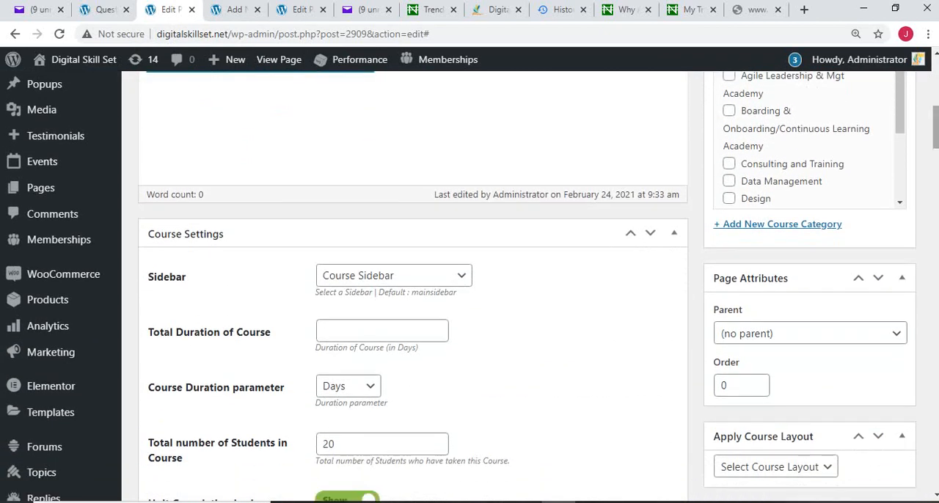
scroll(470, 283, "up", 3)
scroll(469, 283, "up", 1)
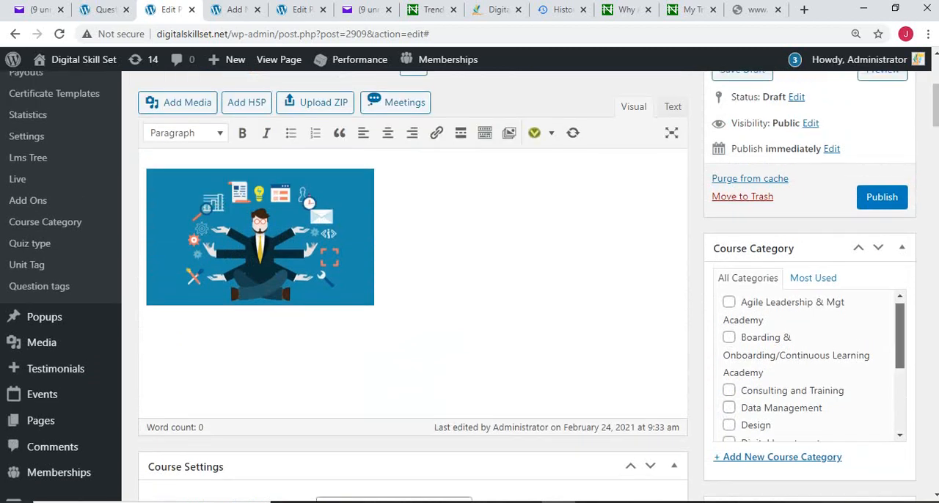
scroll(810, 367, "down", 2)
scroll(811, 367, "up", 2)
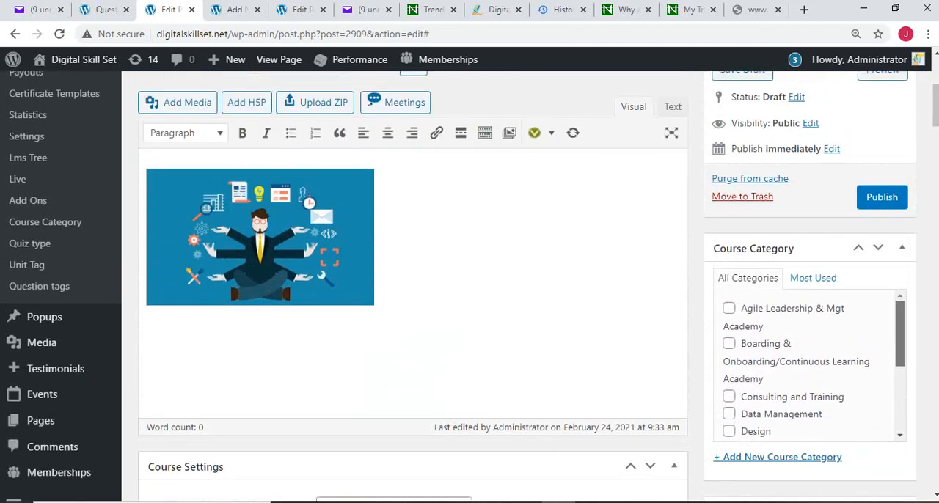
scroll(811, 365, "down", 5)
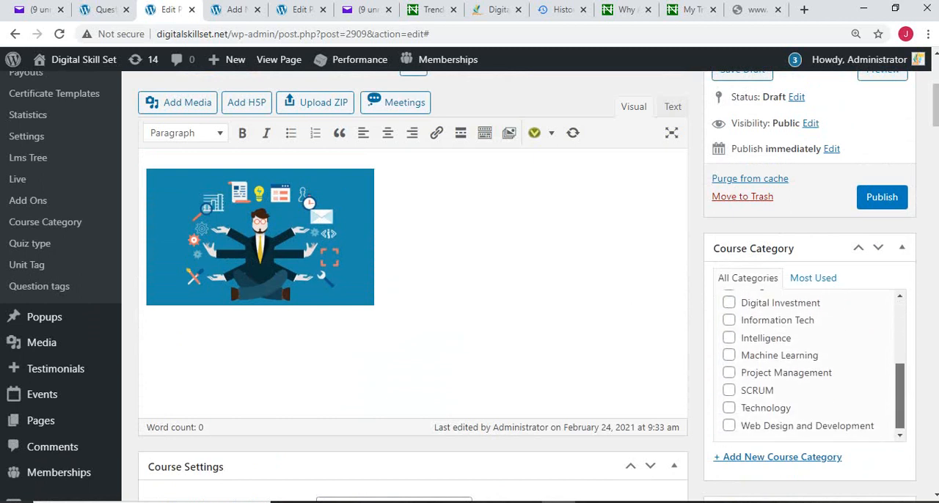
scroll(810, 364, "up", 2)
scroll(811, 364, "up", 1)
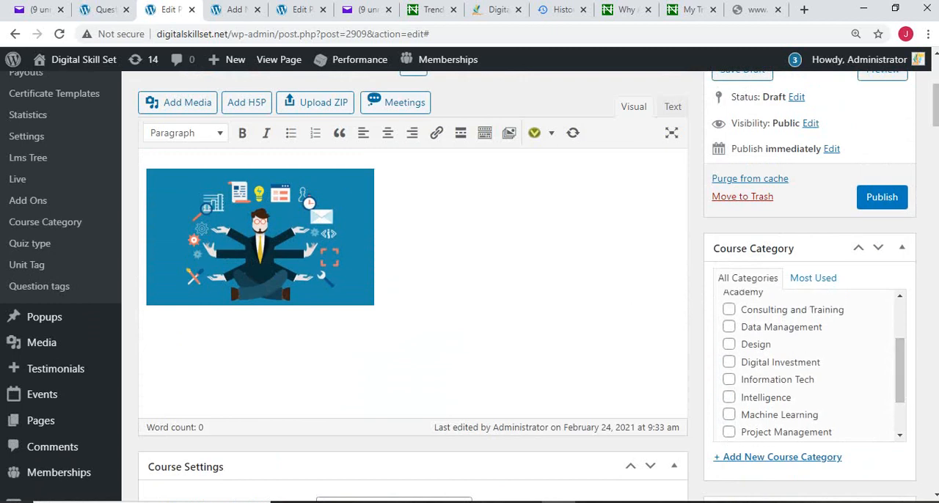
left_click(728, 343)
left_click(881, 197)
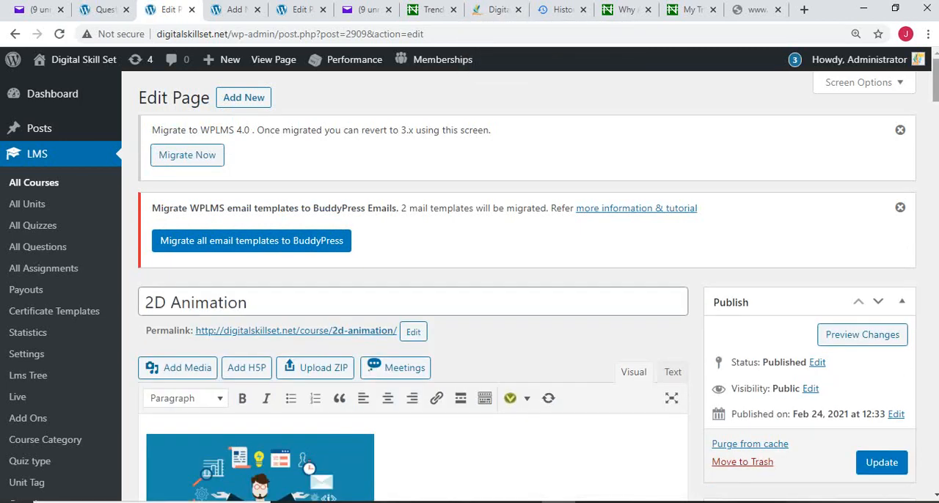
Step: Reload the Digital Skill Set home page and open the 2D Animation course from the Design category
mouse_move(936, 81)
left_mouse_down()
mouse_move(935, 97)
mouse_move(935, 80)
left_mouse_up()
left_click(498, 9)
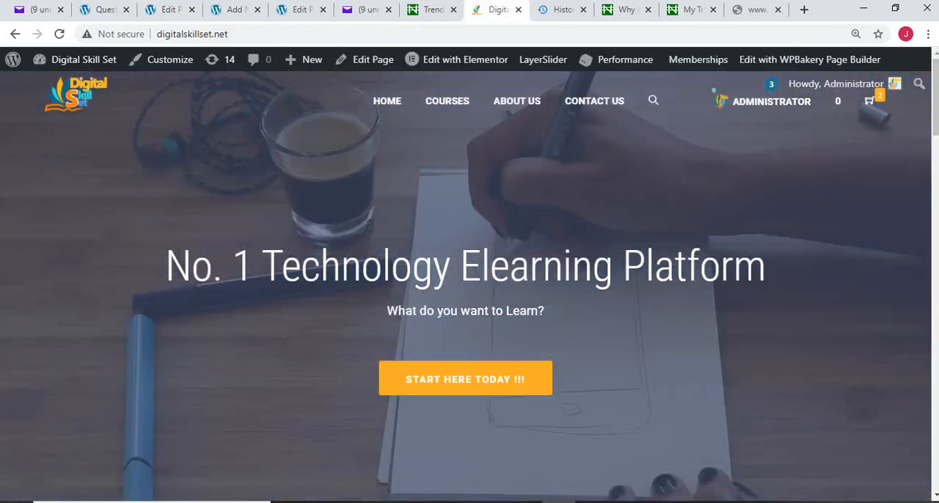
left_click(60, 34)
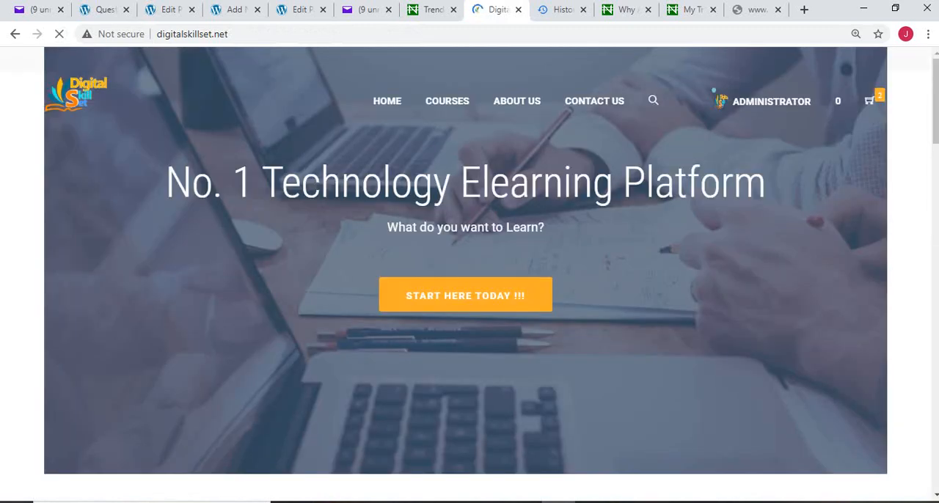
mouse_move(447, 101)
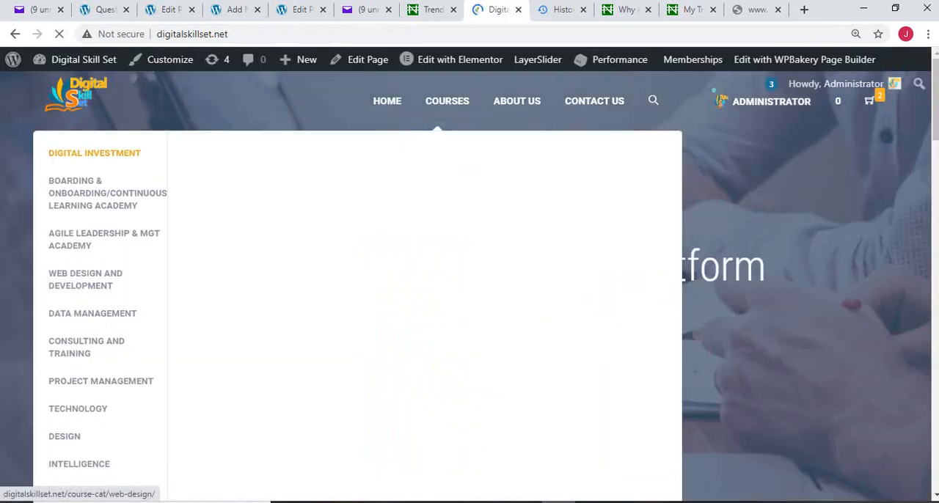
mouse_move(64, 436)
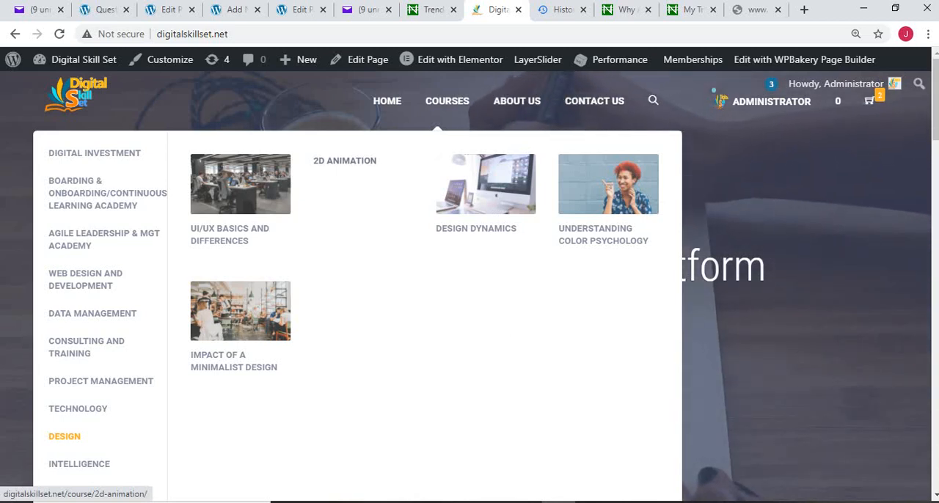
left_click(345, 161)
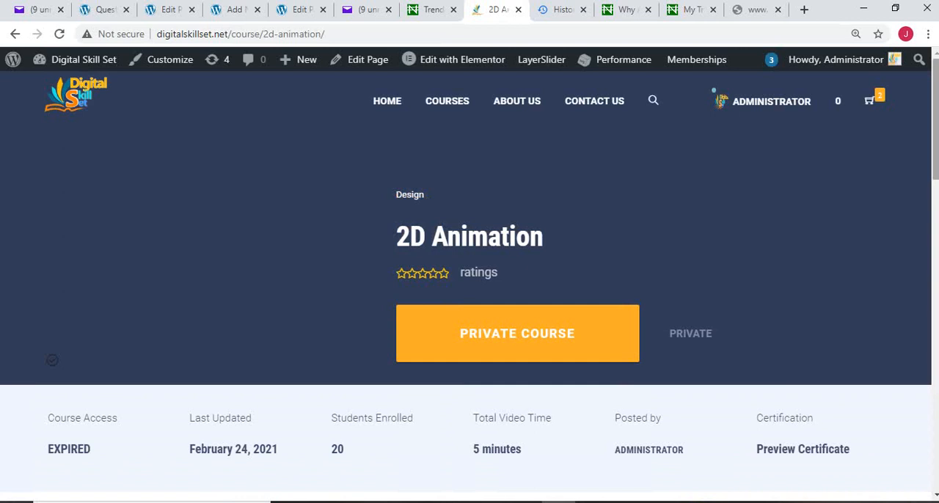
Step: Review the published course page down to its curriculum and open Unit 1 (introduction to 2D animation)
scroll(225, 312, "down", 3)
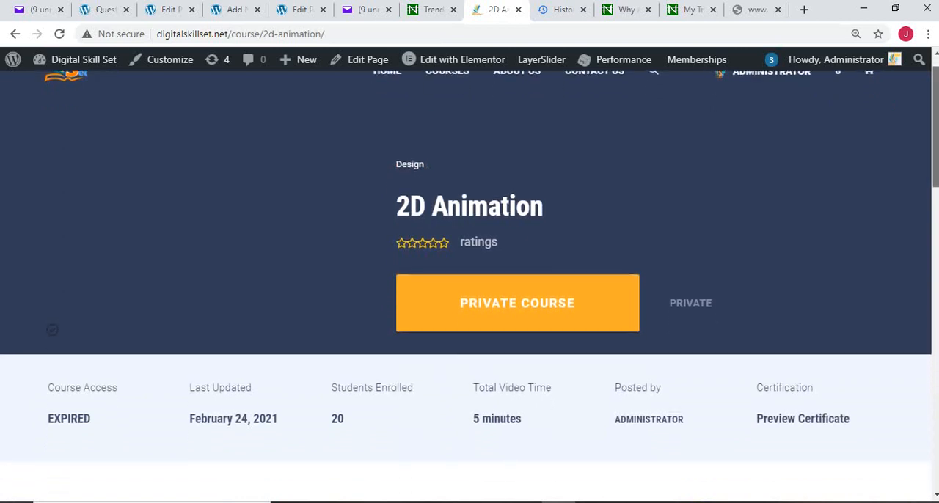
scroll(225, 183, "down", 2)
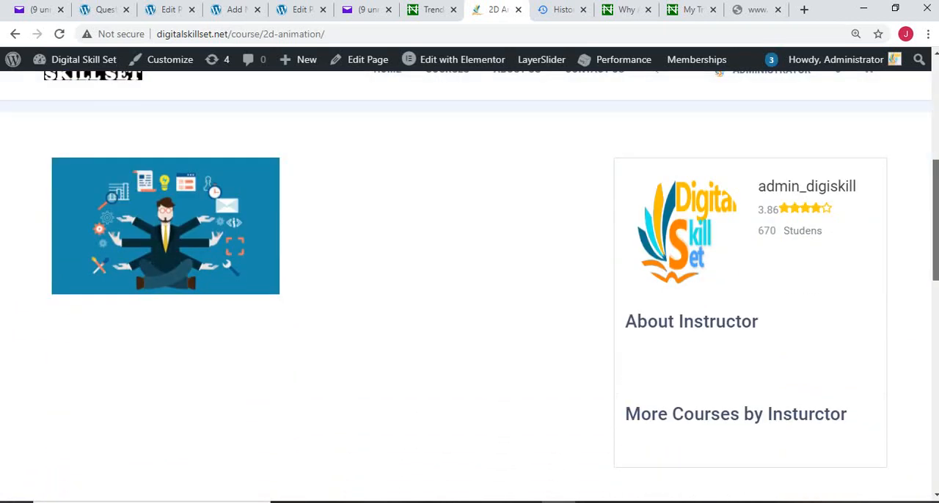
scroll(225, 183, "down", 3)
scroll(313, 294, "down", 3)
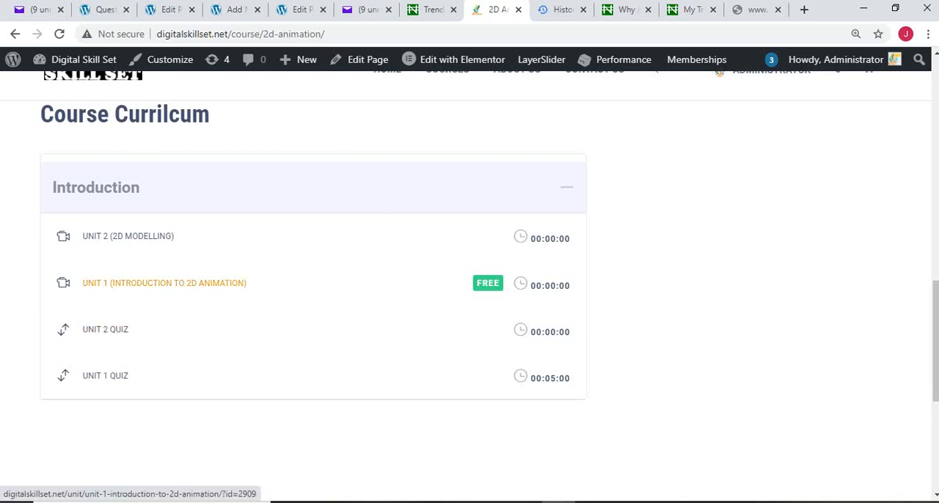
left_click(164, 282)
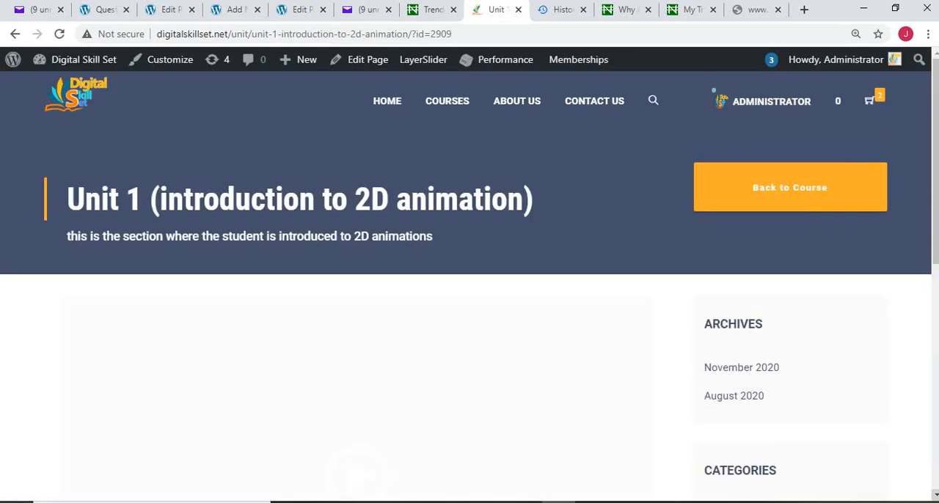
Step: Look through the Unit 1 page and play its video
scroll(469, 278, "down", 4)
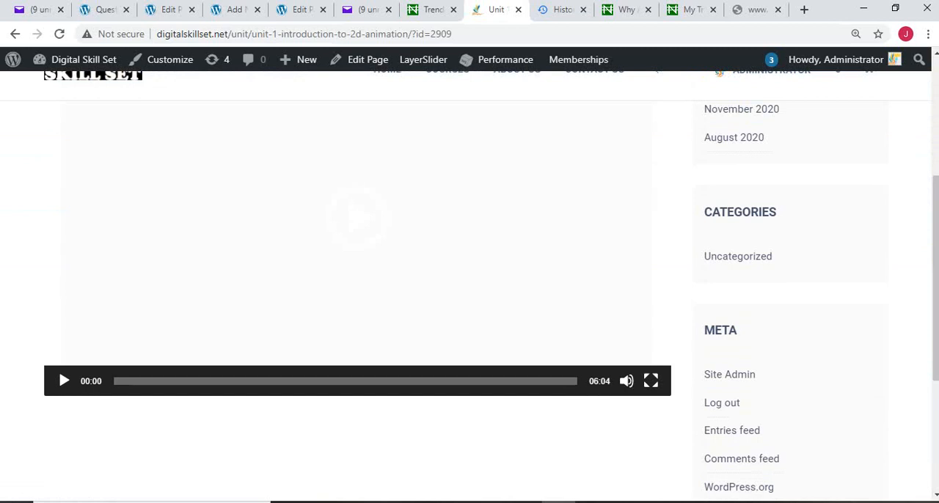
scroll(470, 279, "down", 1)
scroll(470, 278, "down", 2)
scroll(469, 279, "up", 6)
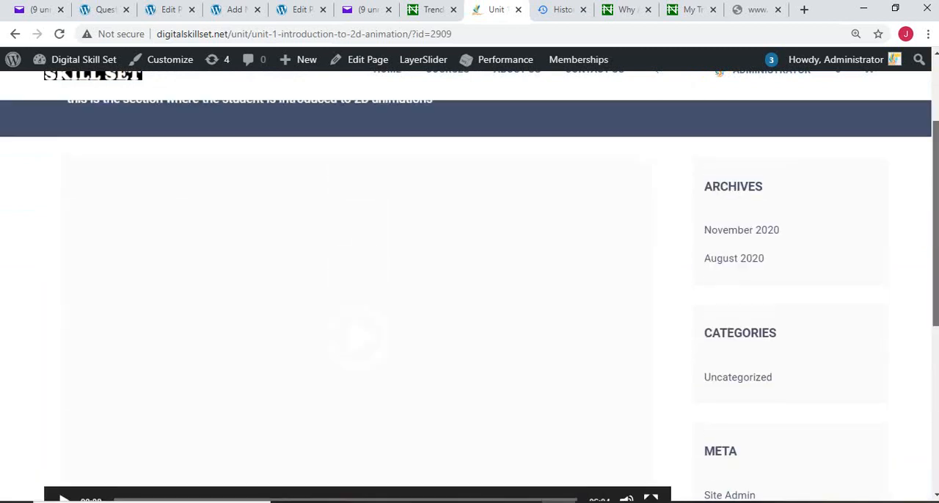
scroll(469, 279, "down", 2)
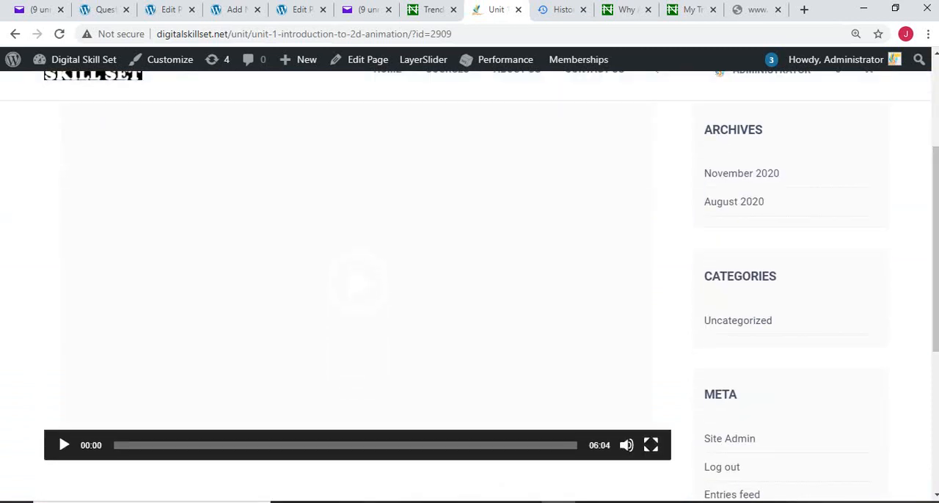
left_click(64, 445)
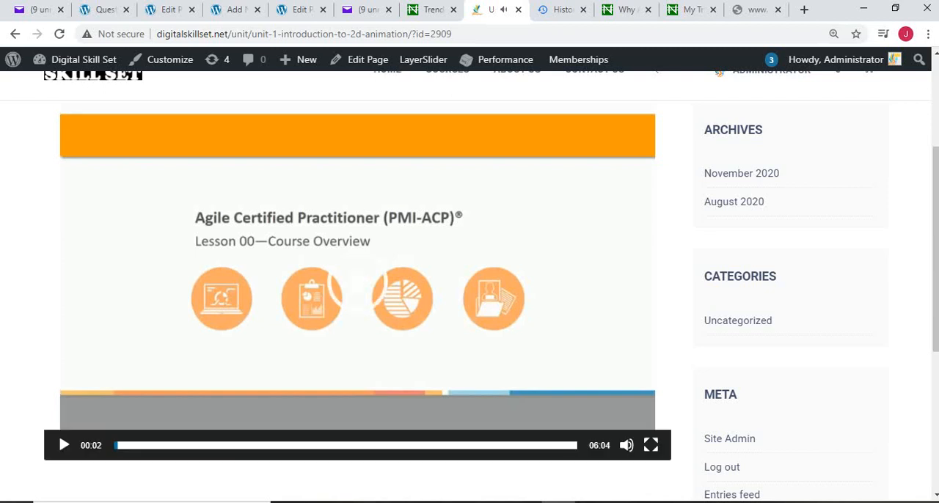
Step: Go back from Unit 1 to the 2D Animation course page and try the Private Course option
scroll(469, 293, "up", 1)
left_click_drag(935, 217, 935, 177)
left_click(790, 155)
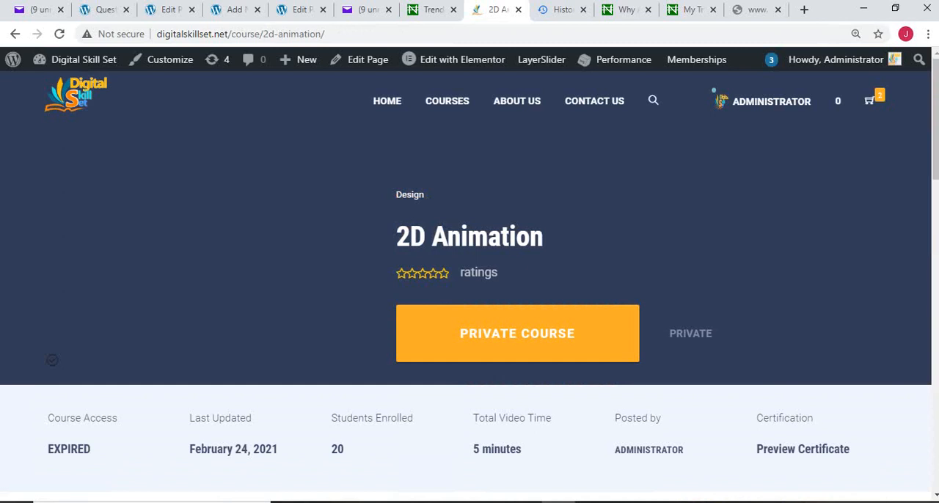
left_click(517, 335)
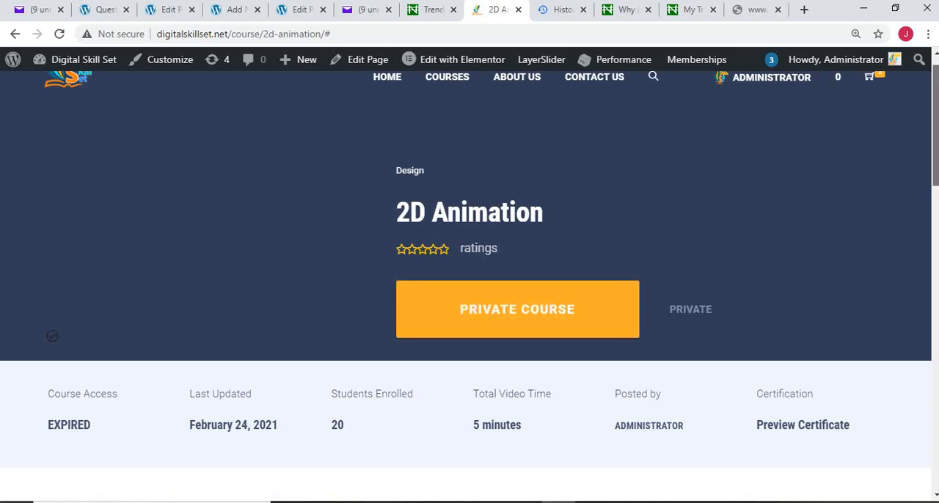
Step: Open the Unit 1 quiz from the course curriculum and request its statistics
scroll(470, 294, "down", 8)
scroll(470, 294, "down", 4)
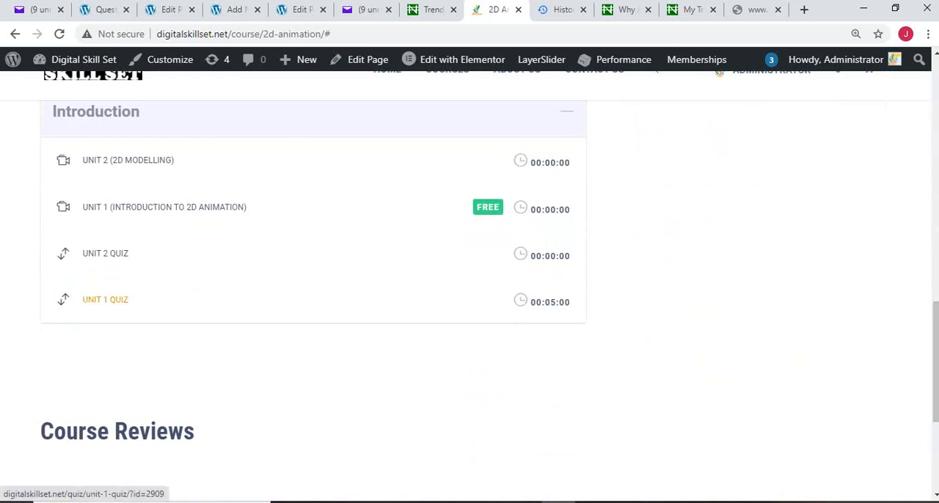
left_click(104, 300)
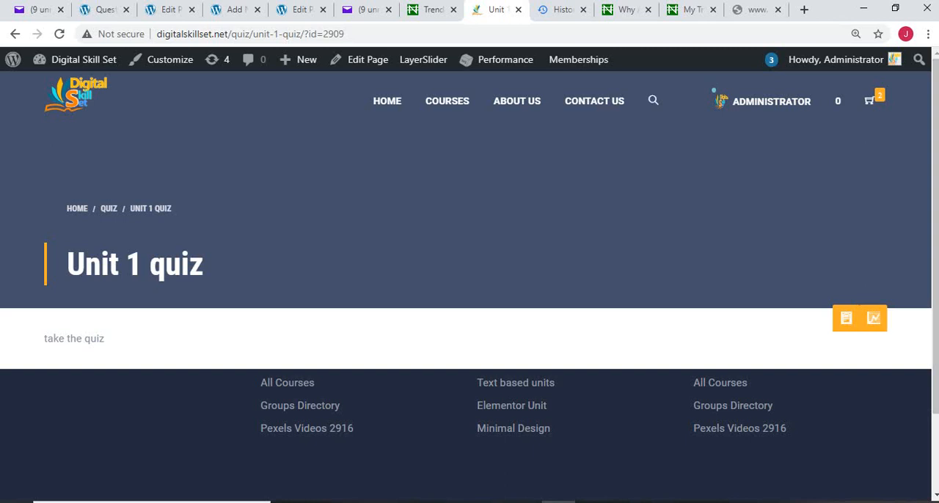
left_click(874, 318)
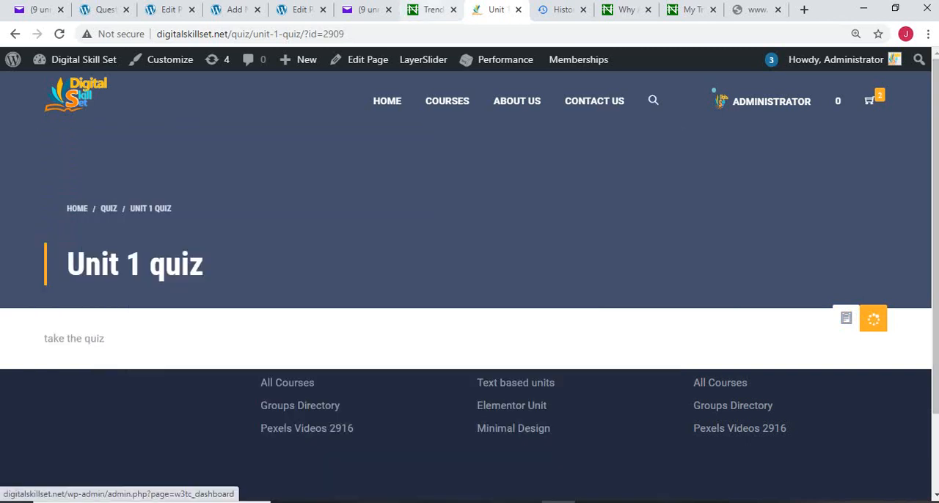
left_click(433, 9)
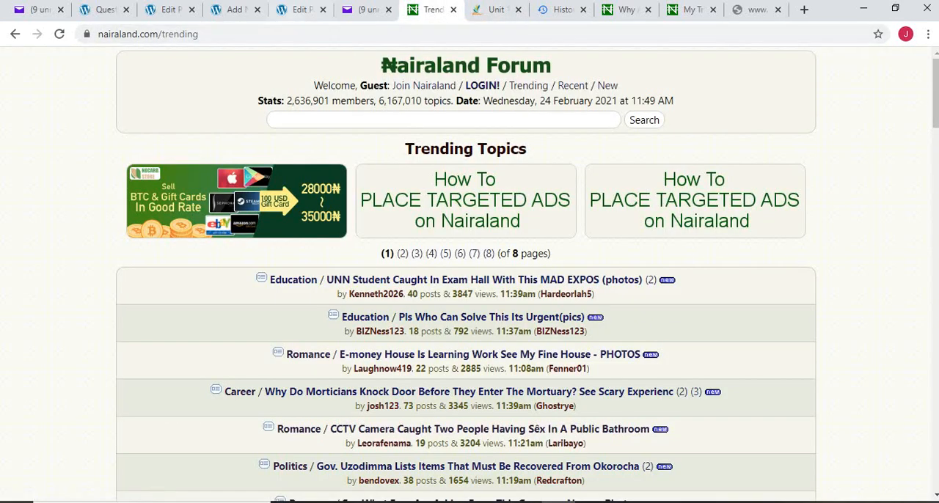
left_click(300, 9)
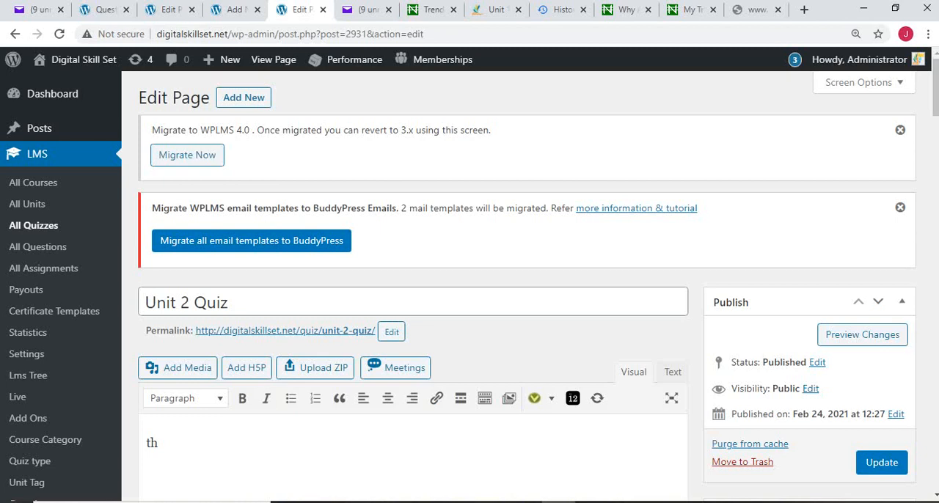
left_click(497, 10)
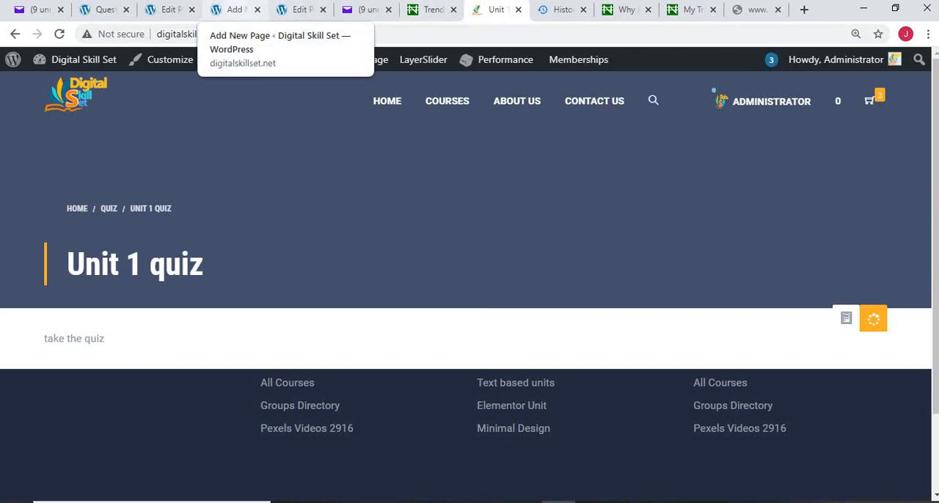
left_click(235, 9)
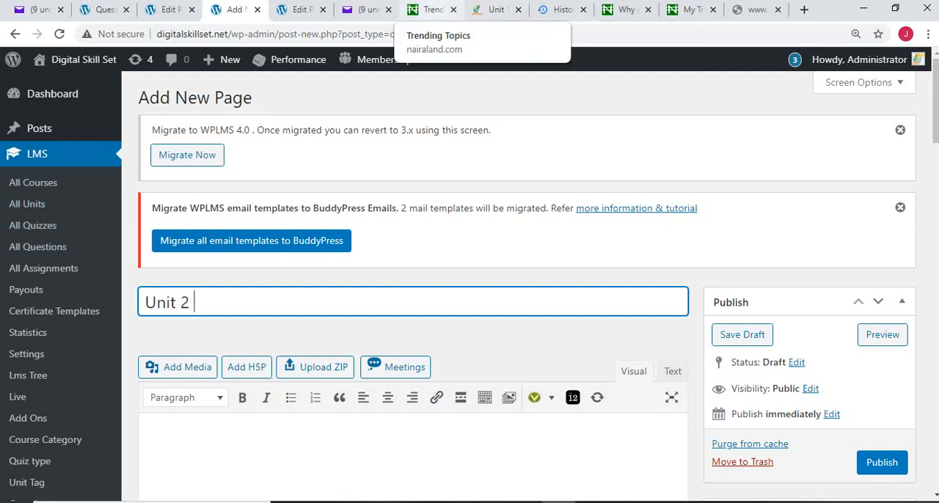
mouse_move(627, 502)
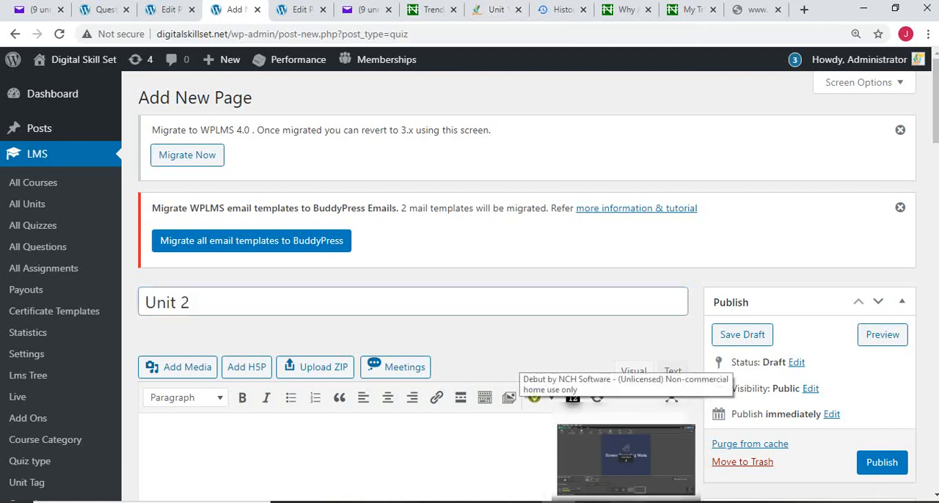
left_click(625, 451)
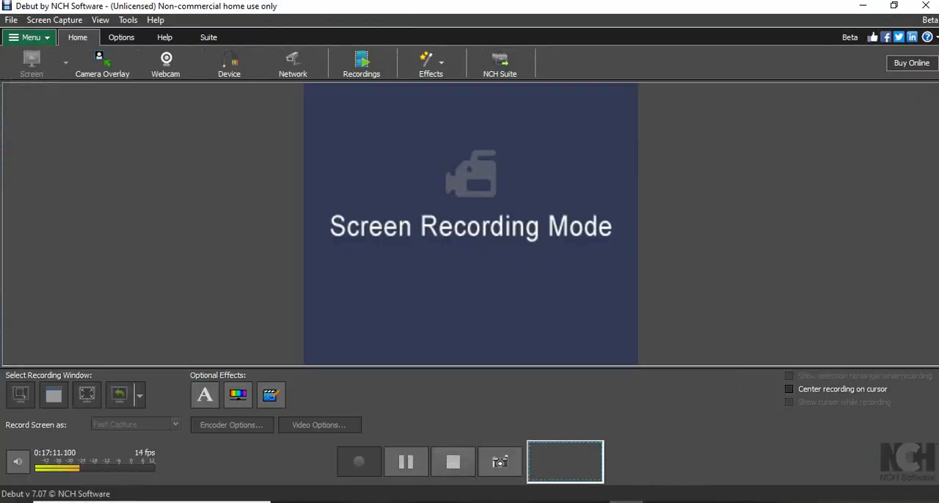